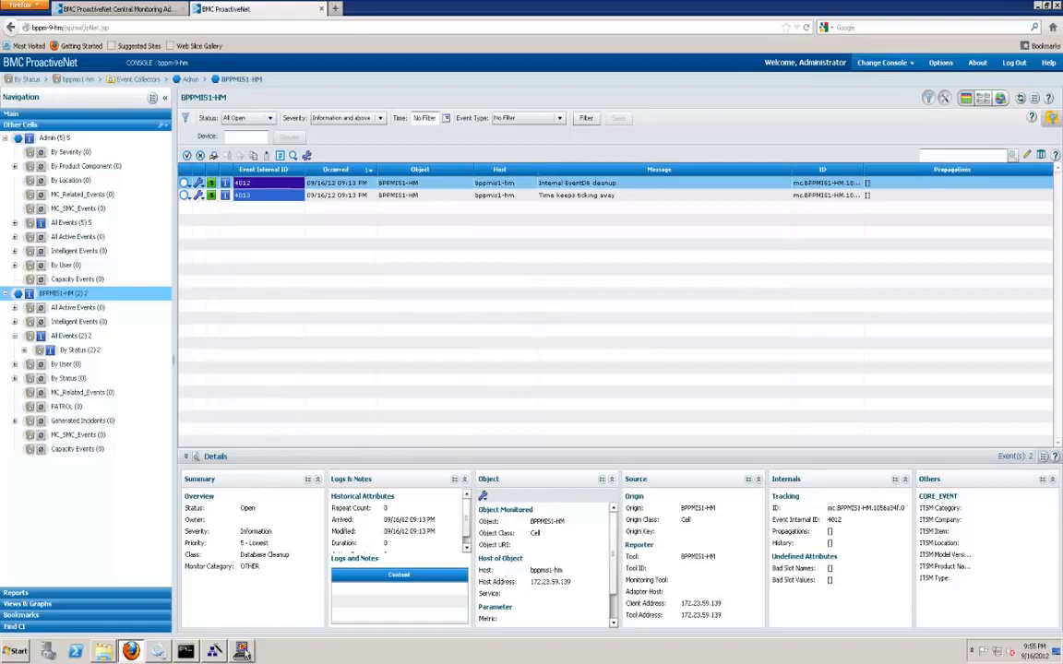
Switch to the PATROL console and open Windows event log monitoring enablement for Windows Events under WINPAGENTS-HM's Windows Operating System.
{"action": "left_click", "coordinate": [243, 652]}
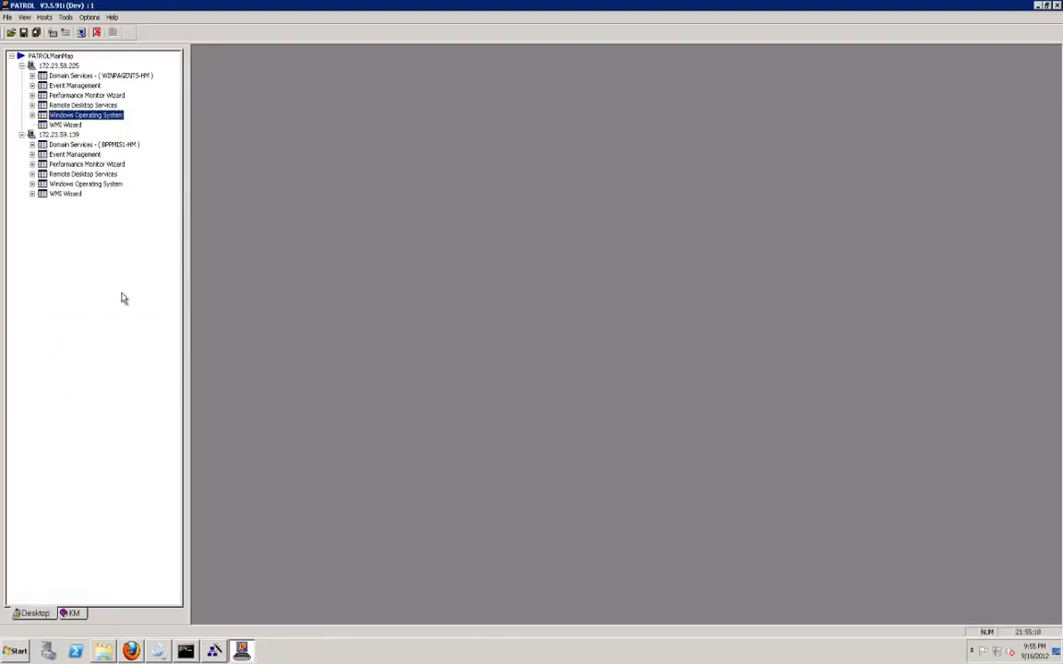
{"action": "left_click", "coordinate": [32, 115]}
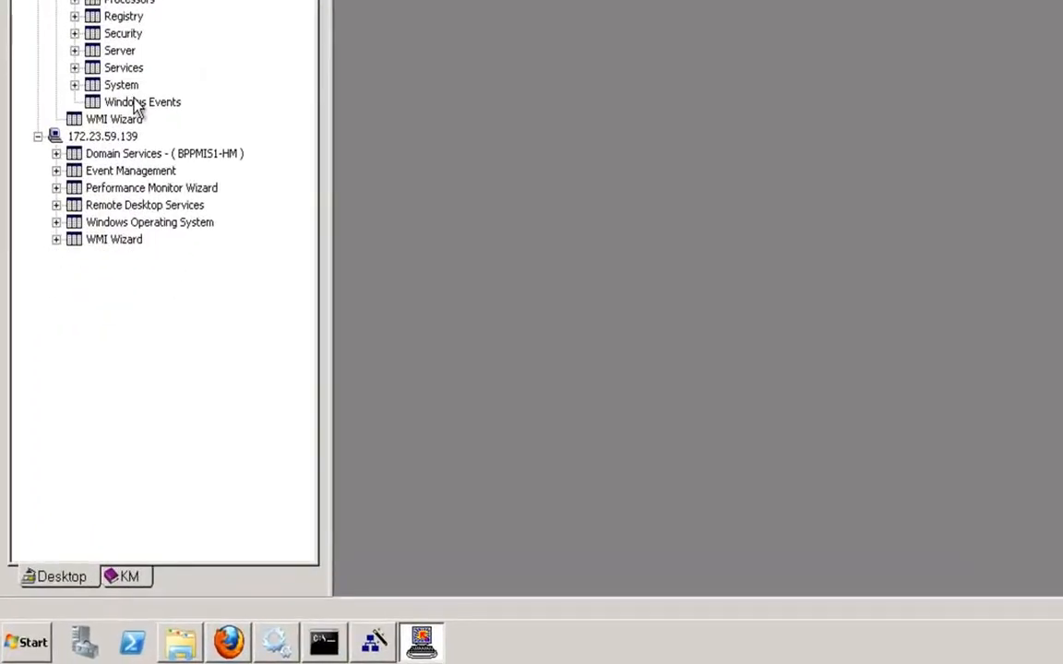
{"action": "left_click", "coordinate": [136, 103]}
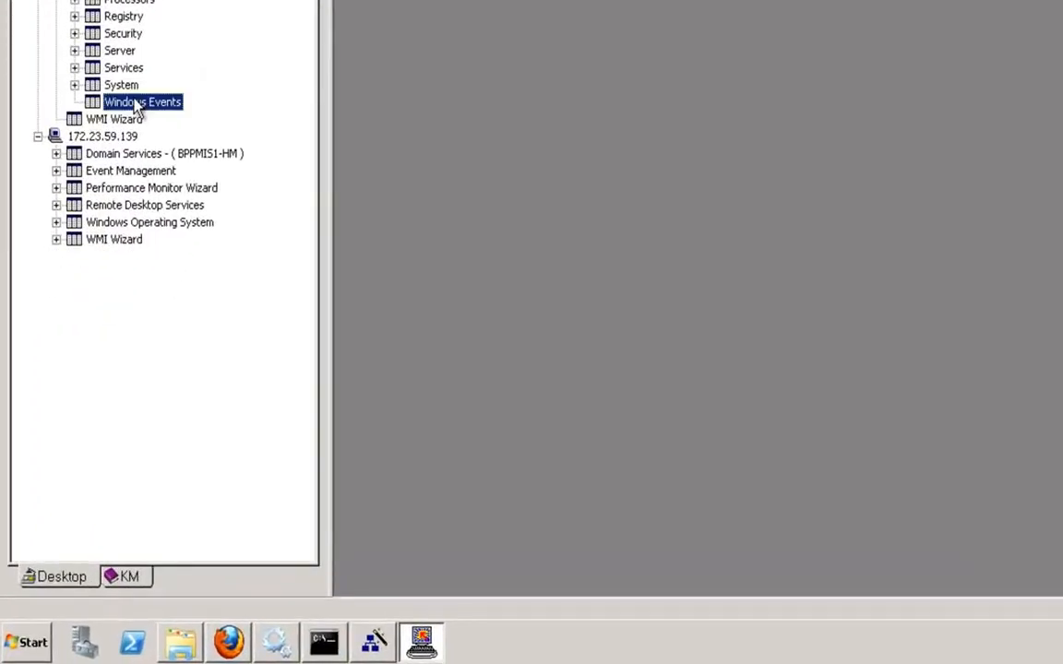
{"action": "right_click", "coordinate": [137, 103]}
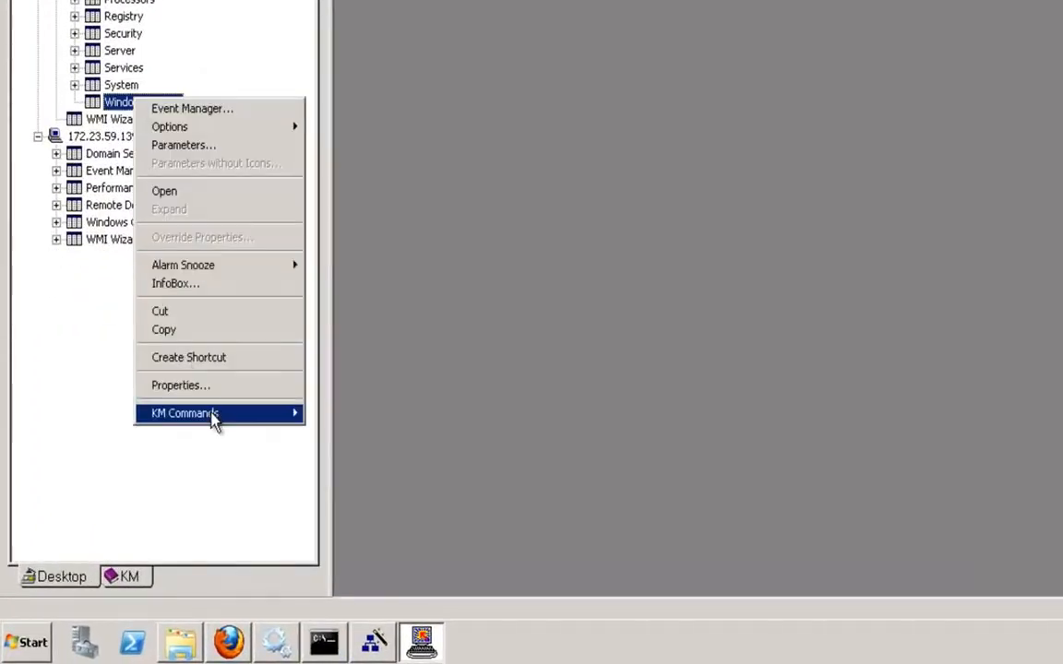
{"action": "mouse_move", "coordinate": [212, 417]}
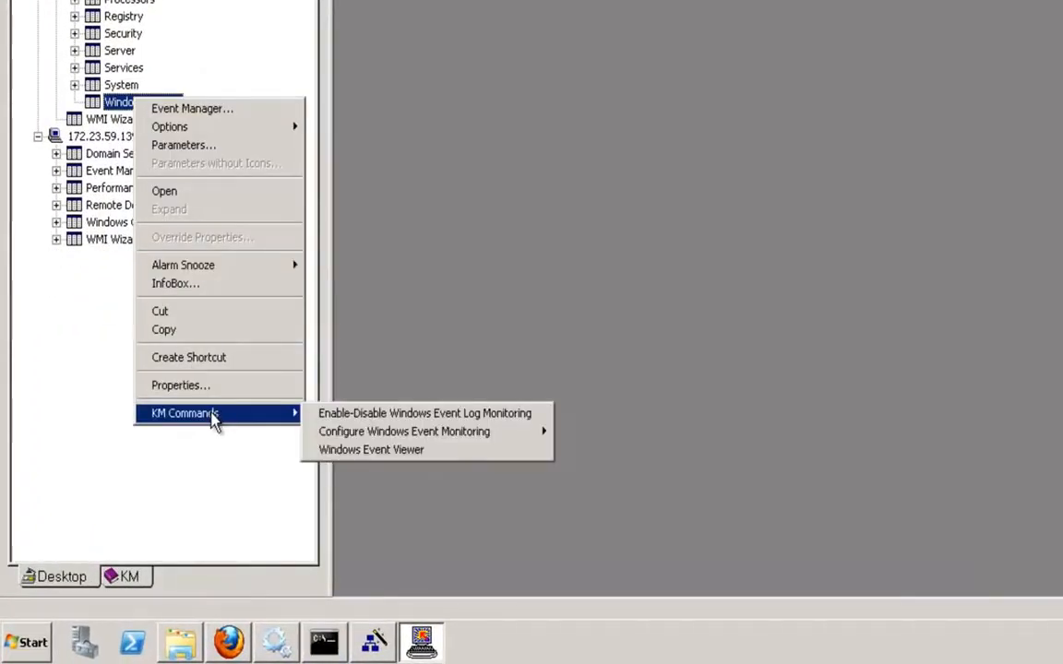
{"action": "left_click", "coordinate": [376, 417]}
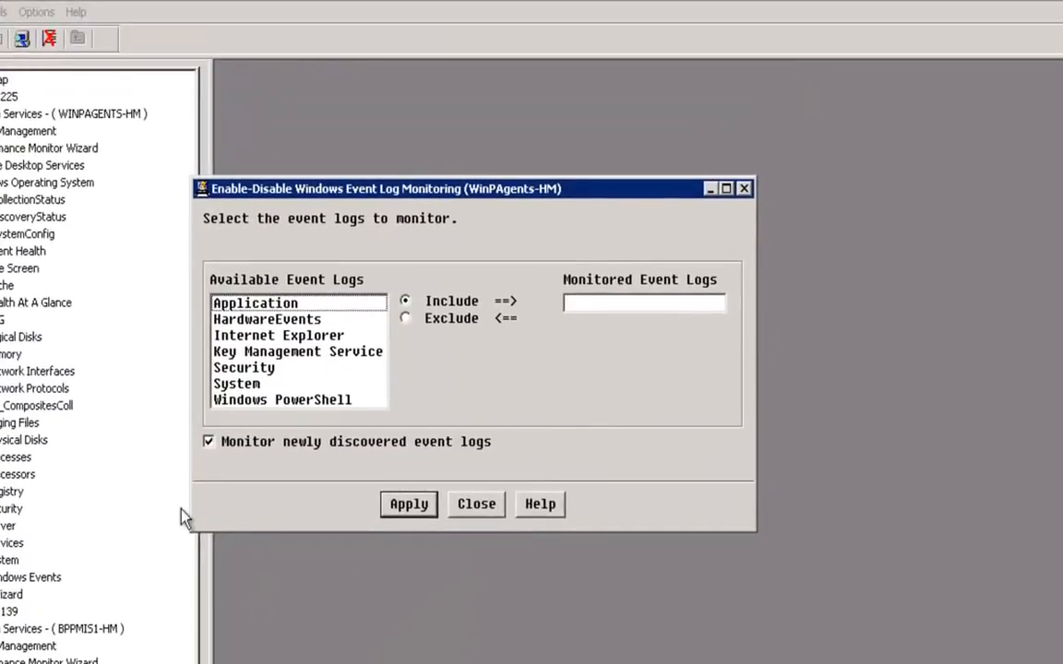
Include the System event log in the monitored event logs, apply the selection and close the dialog.
{"action": "left_click", "coordinate": [248, 383]}
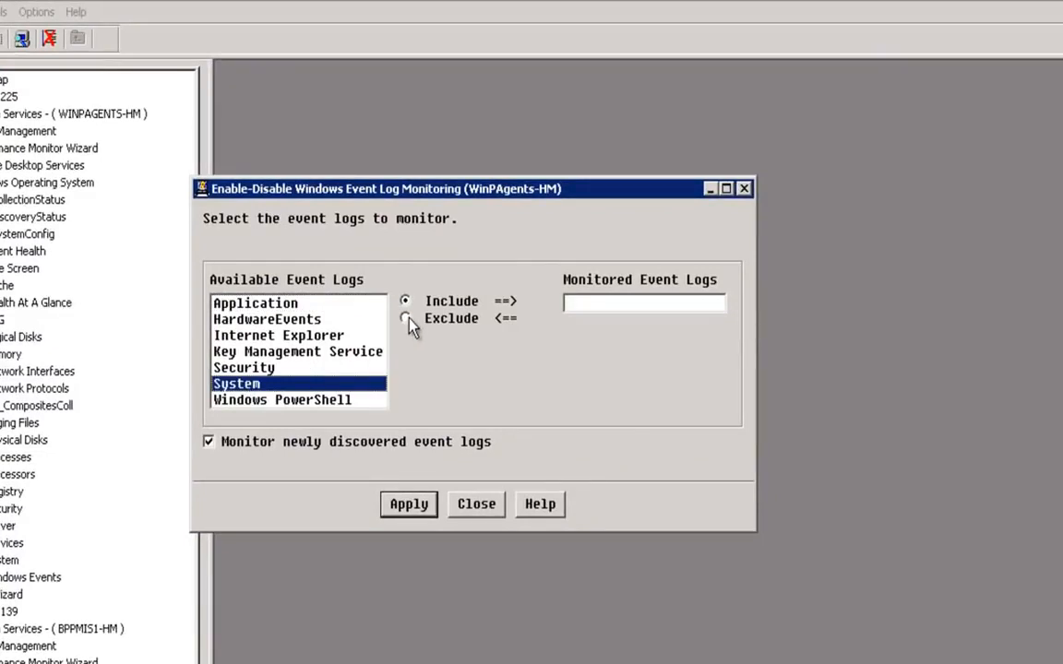
{"action": "left_click", "coordinate": [414, 508]}
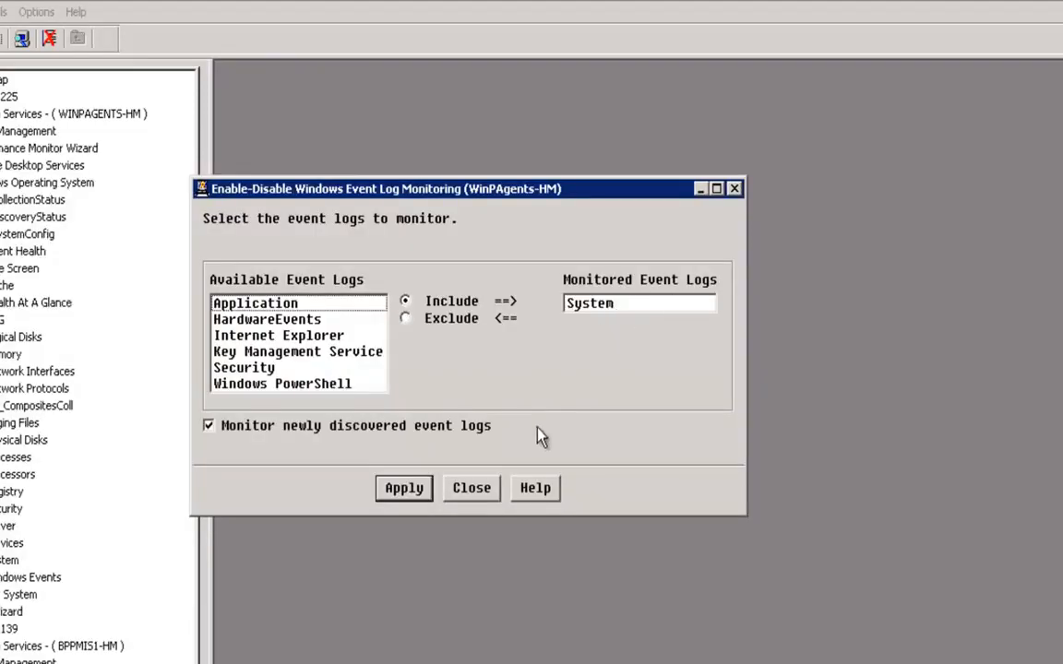
{"action": "left_click", "coordinate": [479, 490]}
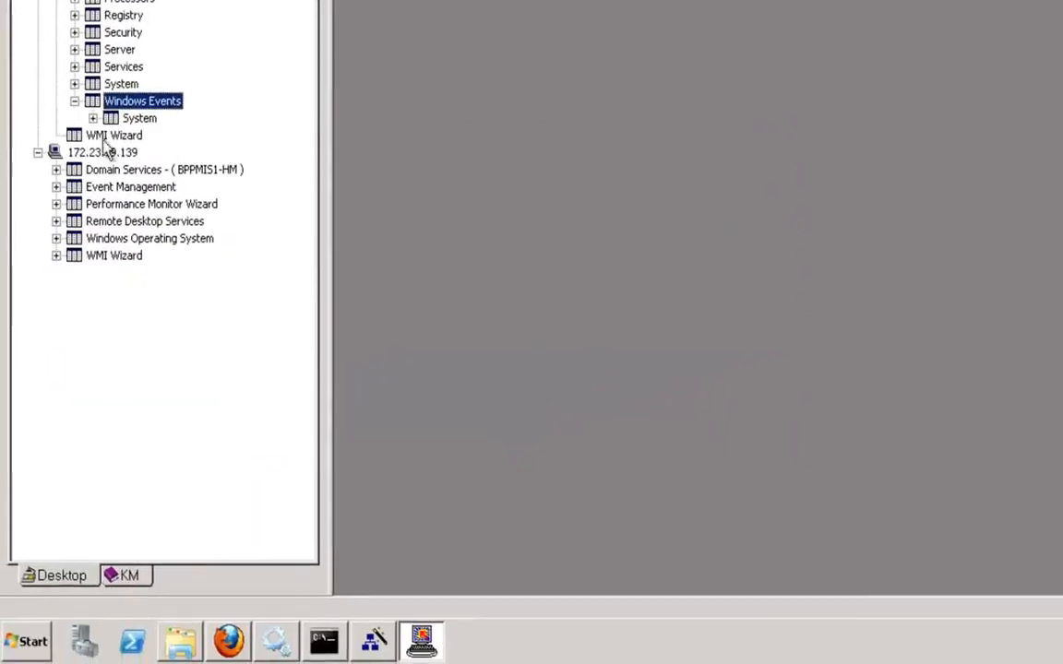
Start creating a Windows event monitoring filter under Windows Events for the System event log.
{"action": "right_click", "coordinate": [134, 124]}
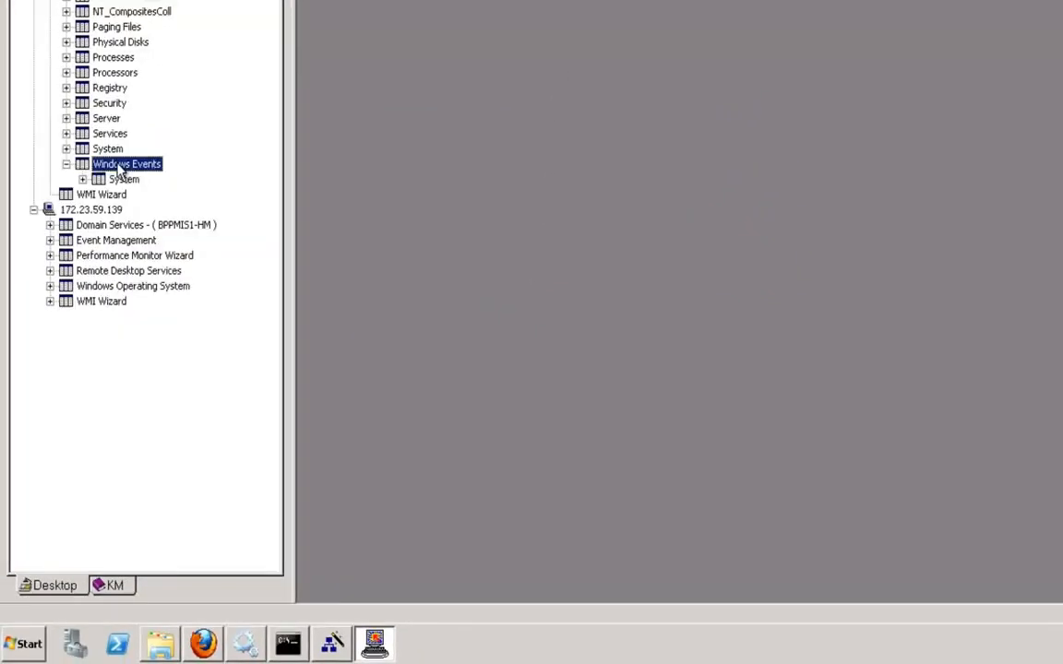
{"action": "right_click", "coordinate": [118, 168]}
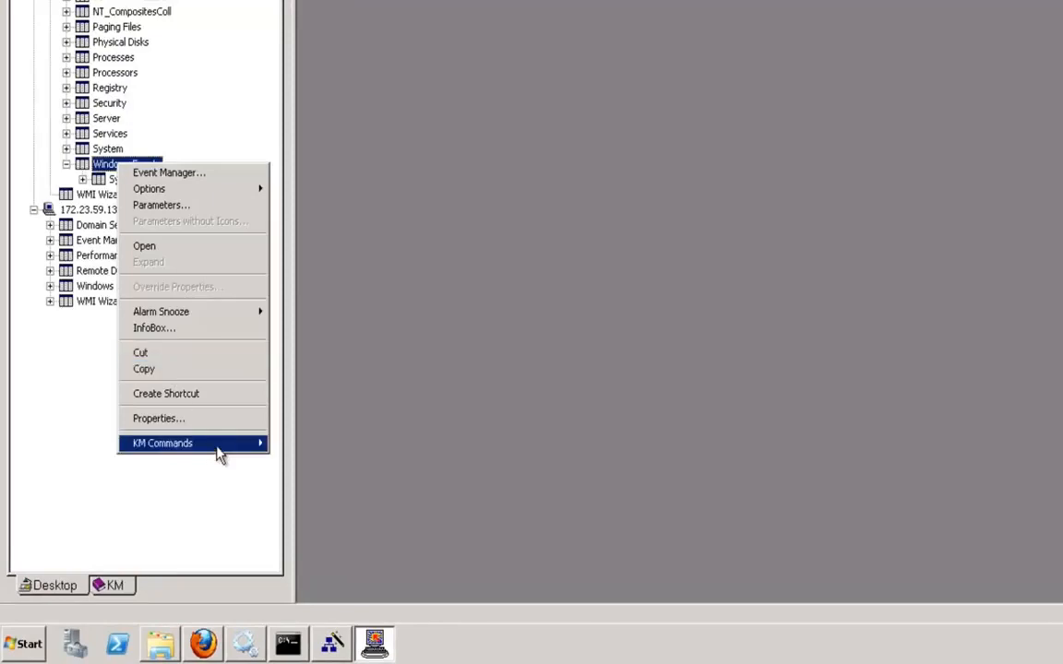
{"action": "mouse_move", "coordinate": [218, 453]}
{"action": "mouse_move", "coordinate": [346, 465]}
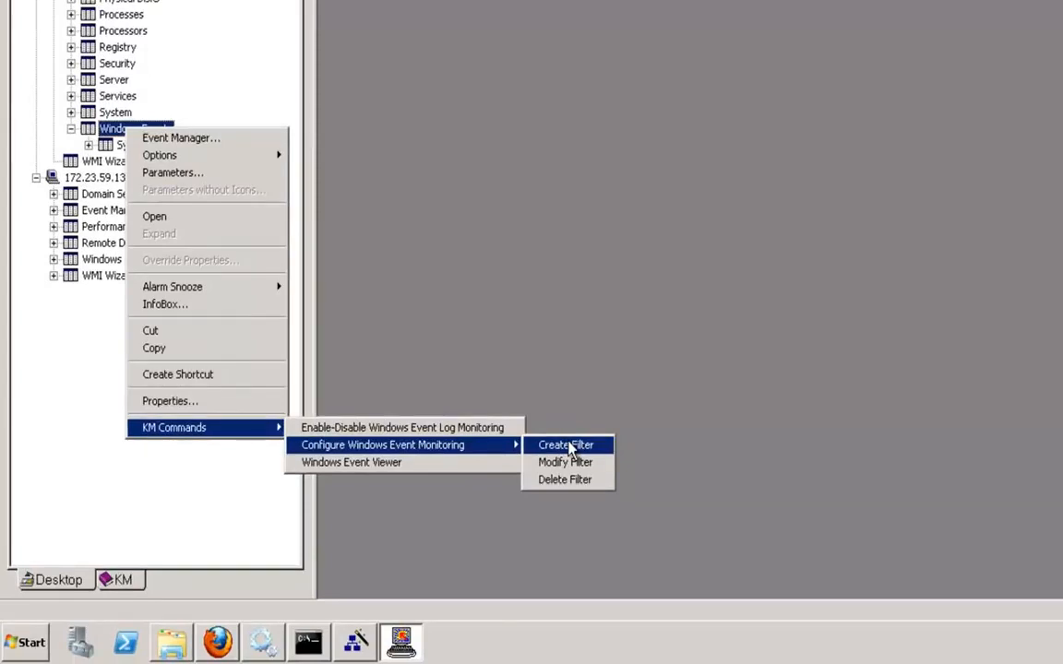
{"action": "left_click", "coordinate": [568, 446]}
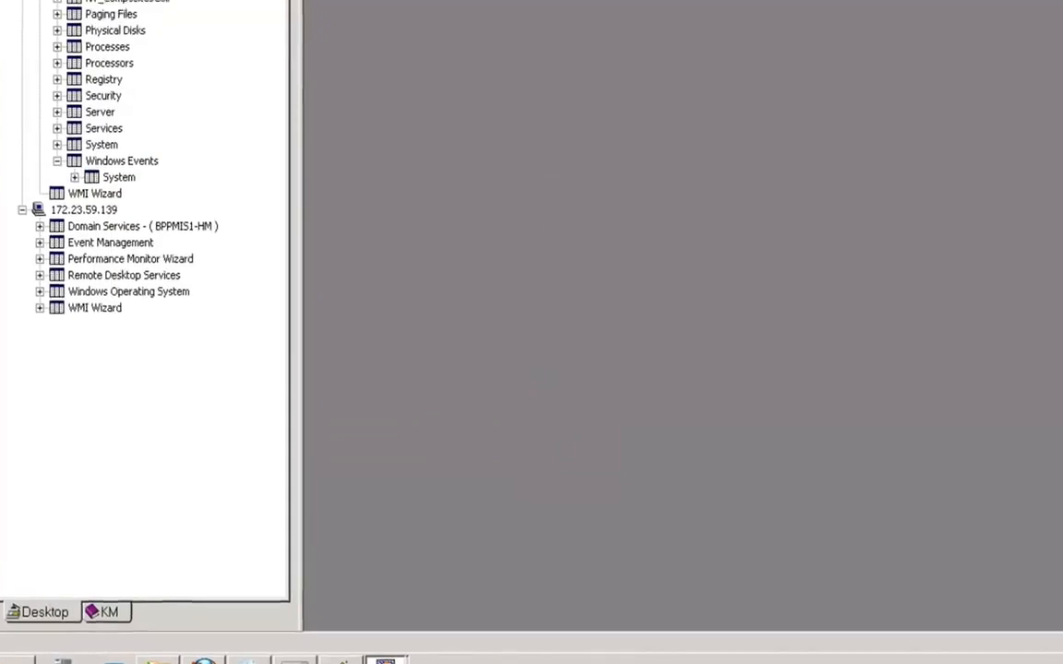
{"action": "left_click", "coordinate": [189, 220]}
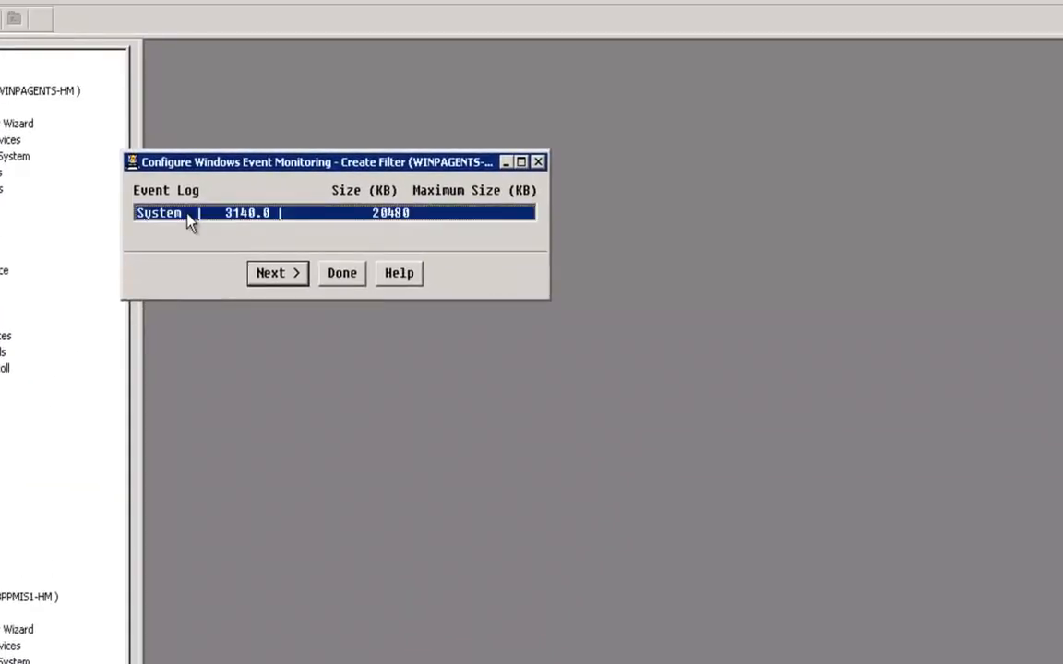
{"action": "left_click", "coordinate": [295, 276]}
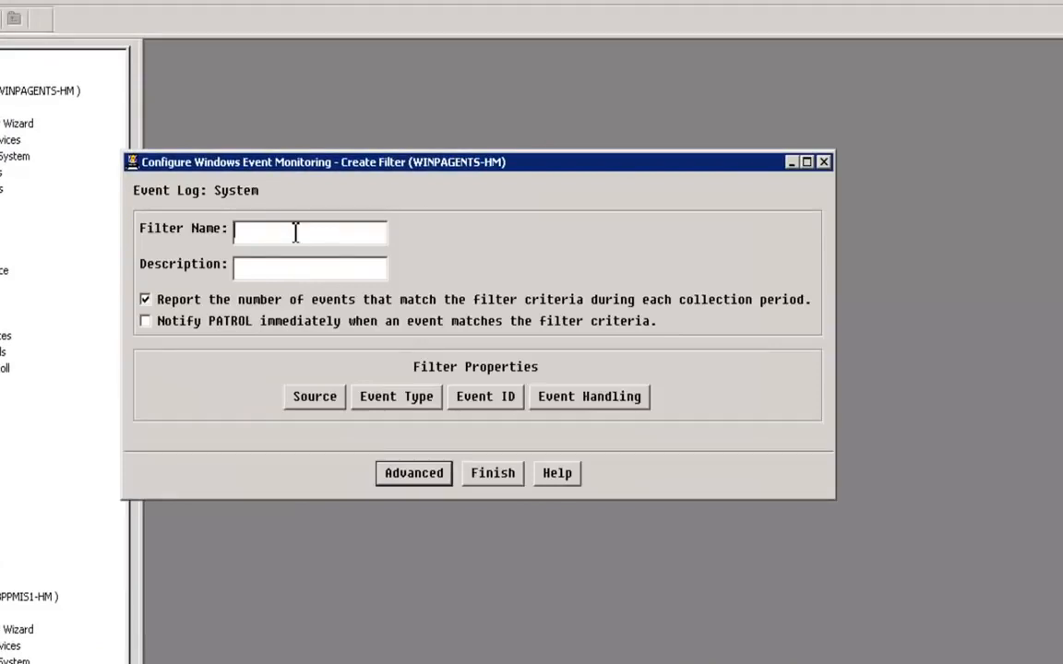
Enter "test" as filter name and description, and enable immediate PATROL notification when an event matches the filter criteria.
{"action": "type", "text": "test"}
{"action": "left_click", "coordinate": [289, 266]}
{"action": "type", "text": "test"}
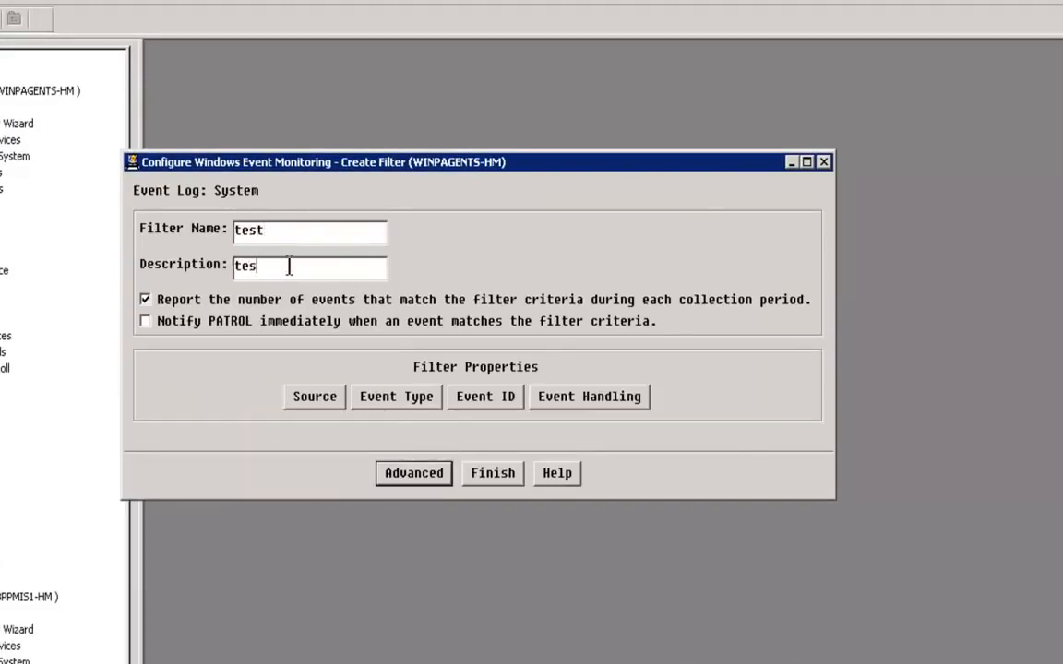
{"action": "left_click", "coordinate": [147, 330]}
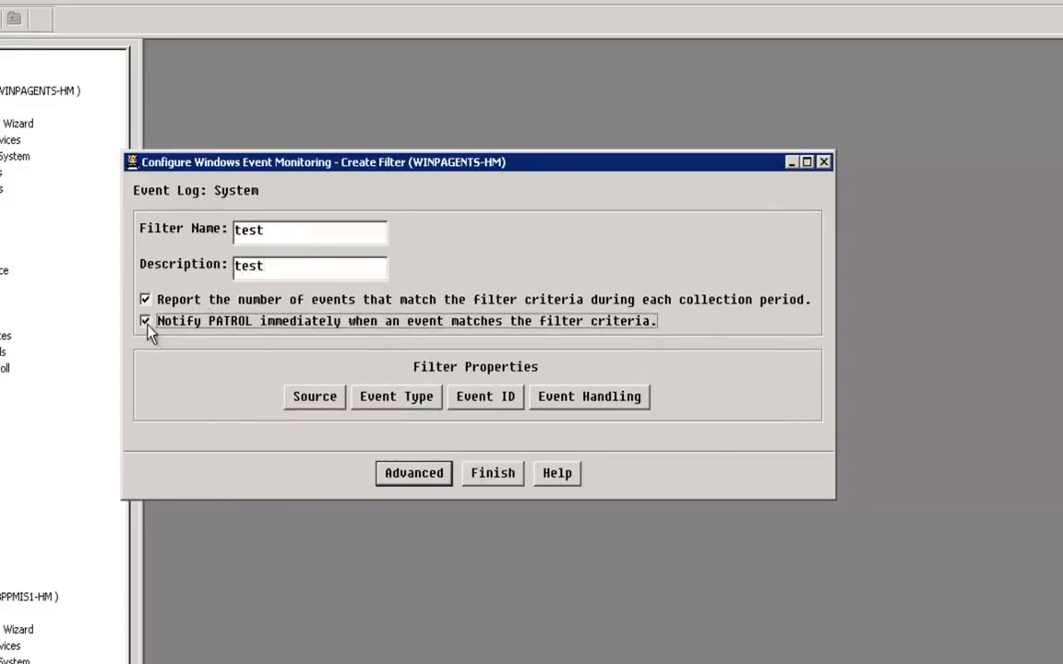
Set the filter's source to Service Control Manager with case sensitivity disabled.
{"action": "left_click", "coordinate": [330, 404]}
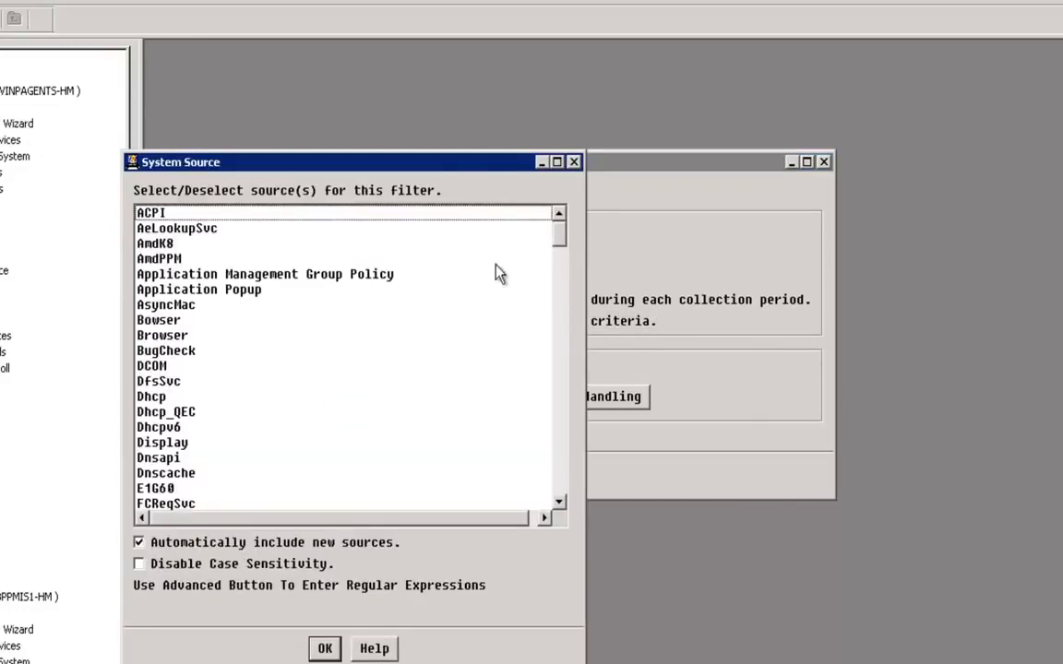
{"action": "left_click_drag", "start_coordinate": [562, 235], "coordinate": [550, 385]}
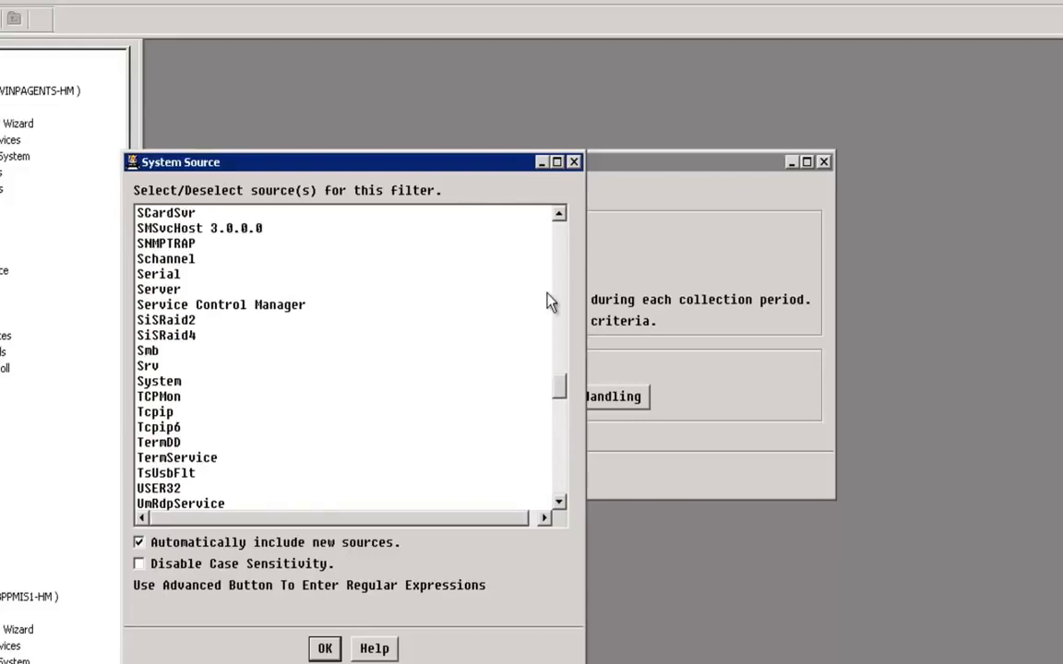
{"action": "left_click", "coordinate": [295, 312]}
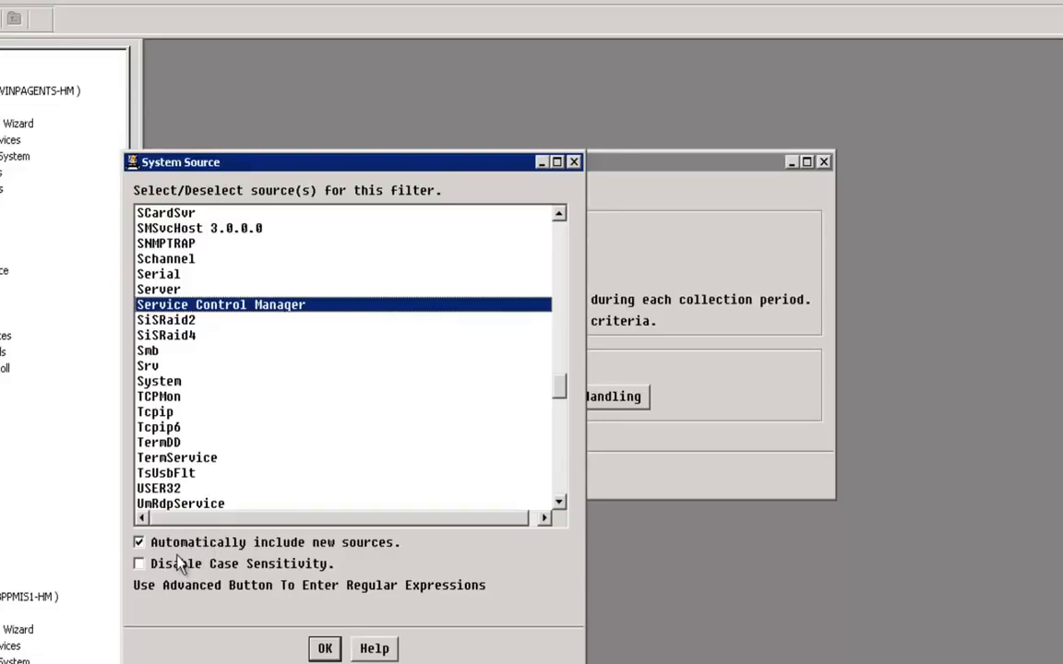
{"action": "left_click", "coordinate": [139, 567]}
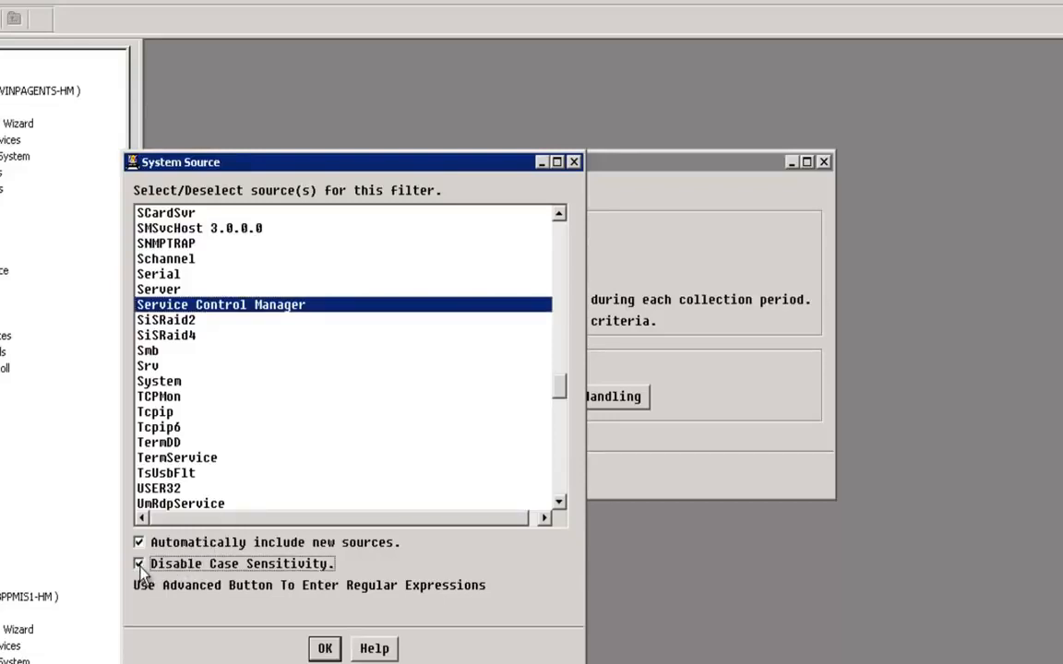
{"action": "left_click", "coordinate": [325, 649]}
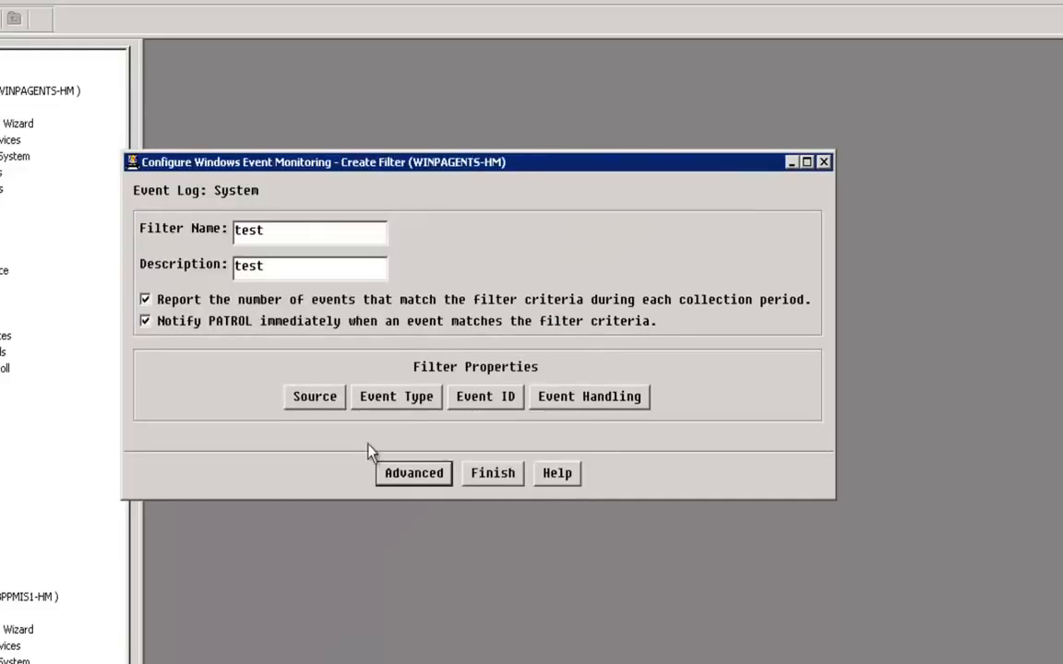
Accept the preset event types for the filter and leave its event ID list empty.
{"action": "left_click", "coordinate": [390, 406]}
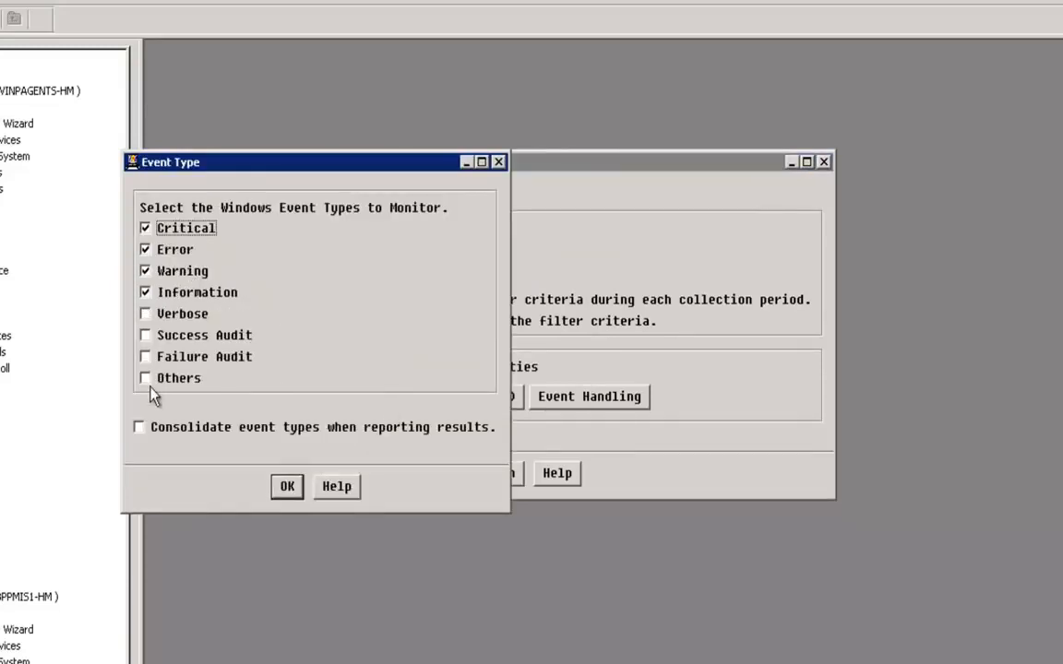
{"action": "left_click", "coordinate": [292, 495]}
{"action": "left_click", "coordinate": [480, 401]}
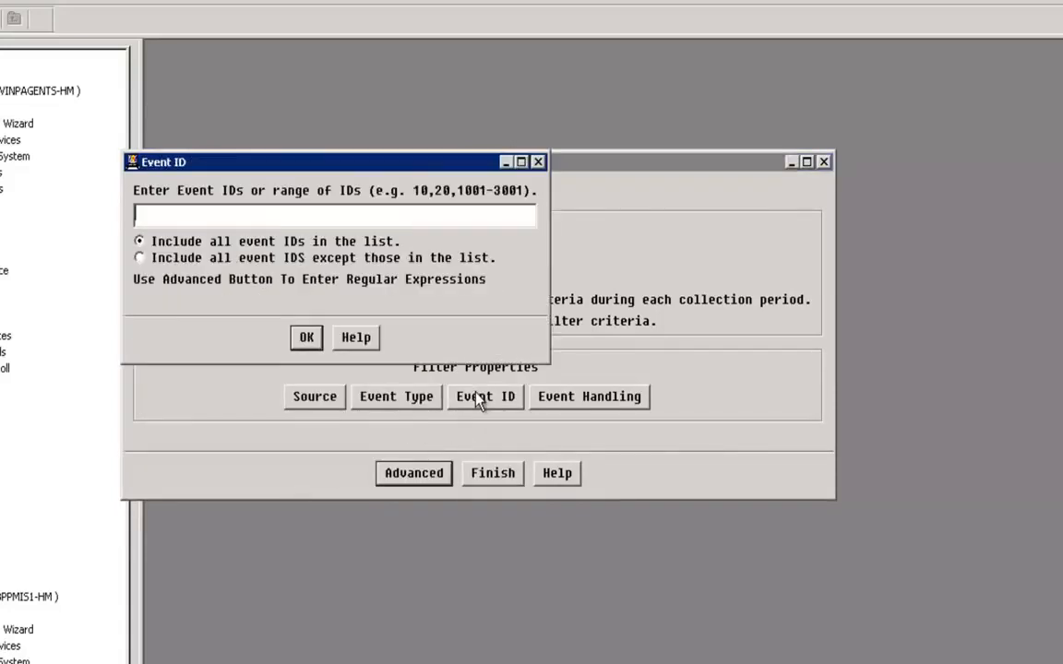
{"action": "left_click", "coordinate": [309, 338]}
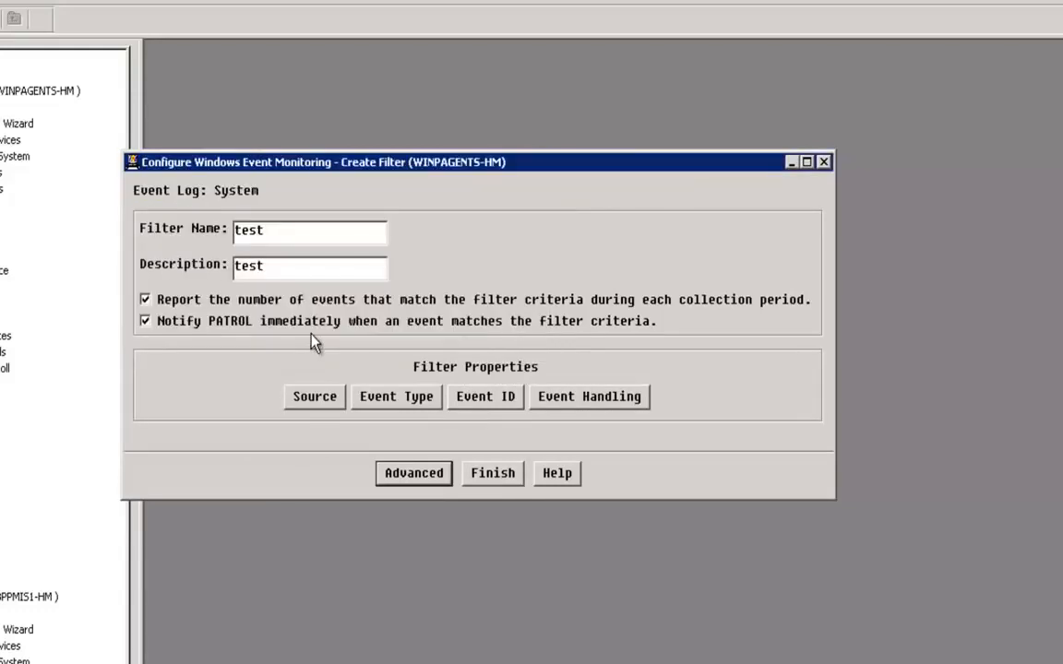
Enable graph annotation, text parameter output and recovery action in event handling, and make alarms remain until the operator acknowledges.
{"action": "left_click", "coordinate": [600, 399]}
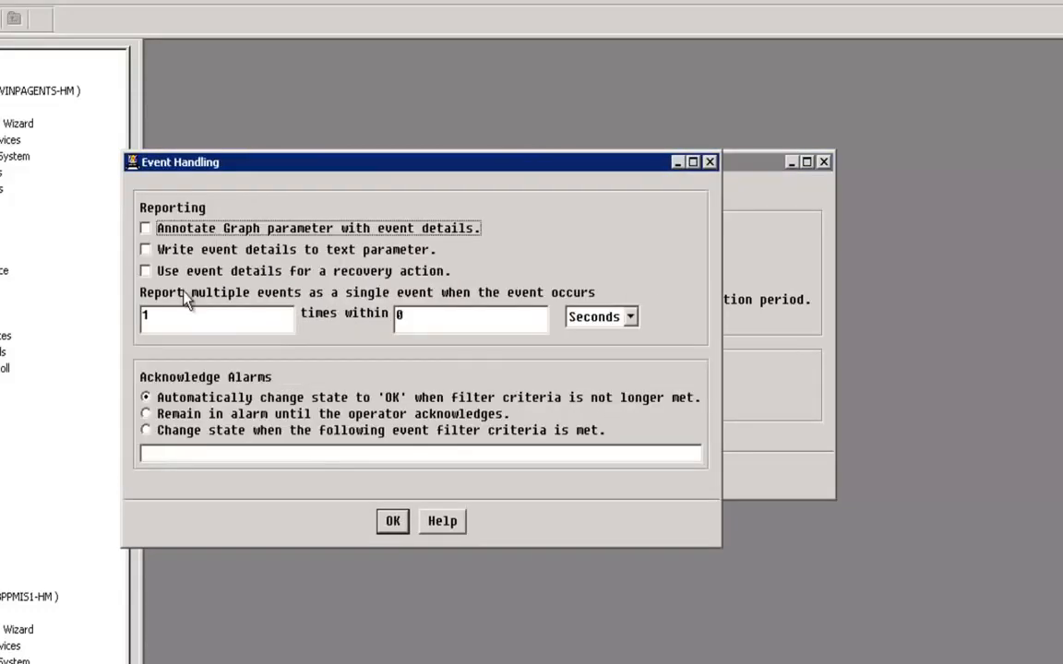
{"action": "left_click", "coordinate": [146, 229]}
{"action": "left_click", "coordinate": [146, 251]}
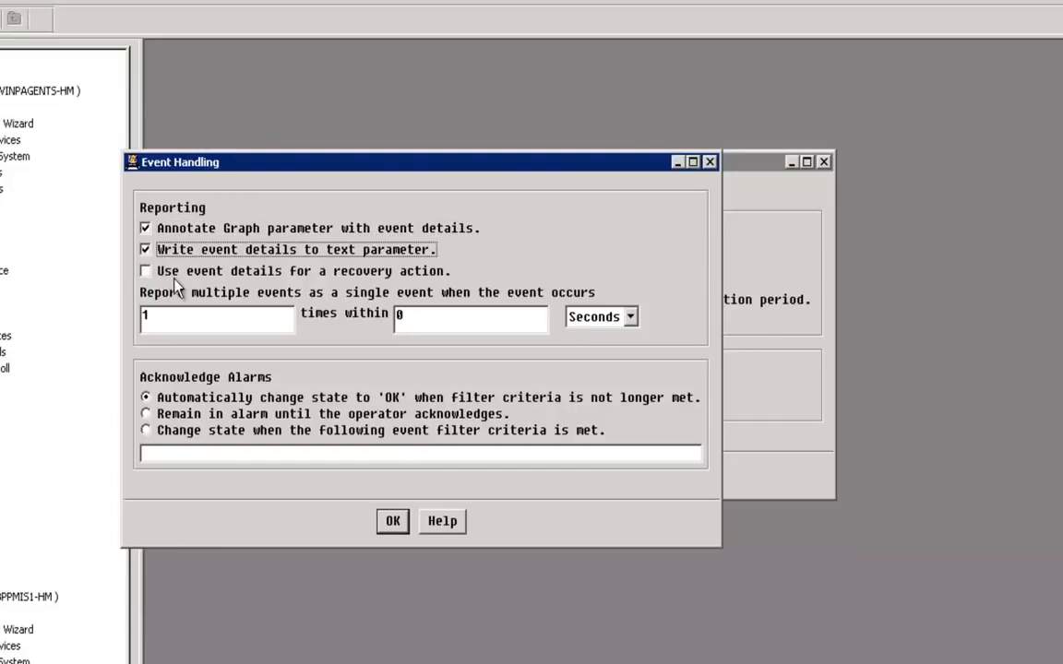
{"action": "left_click", "coordinate": [146, 271]}
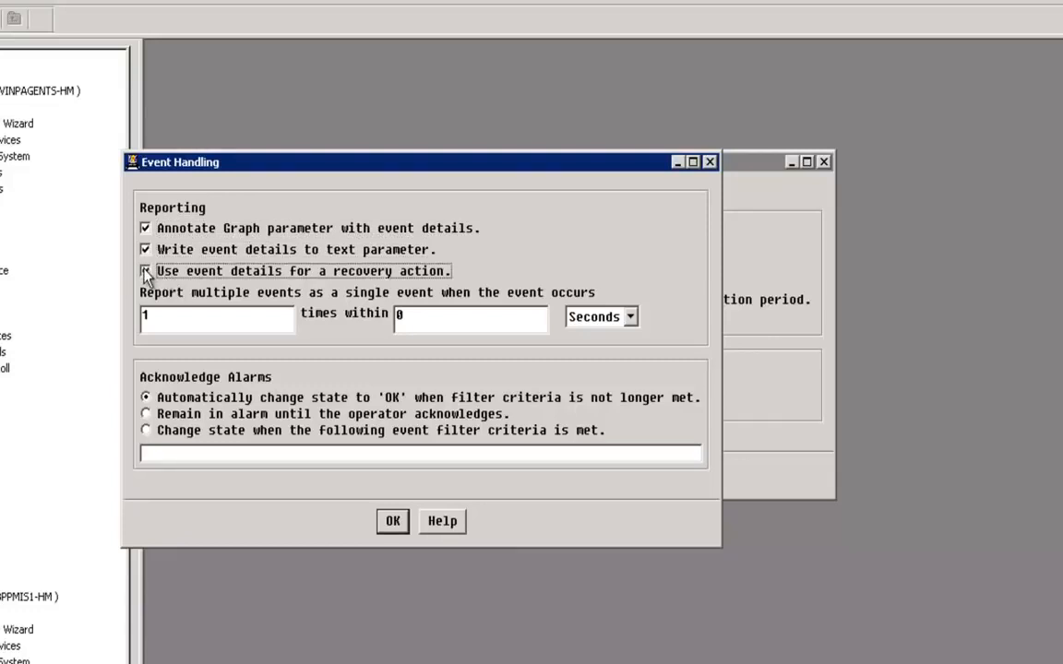
{"action": "left_click", "coordinate": [145, 272]}
{"action": "left_click", "coordinate": [146, 414]}
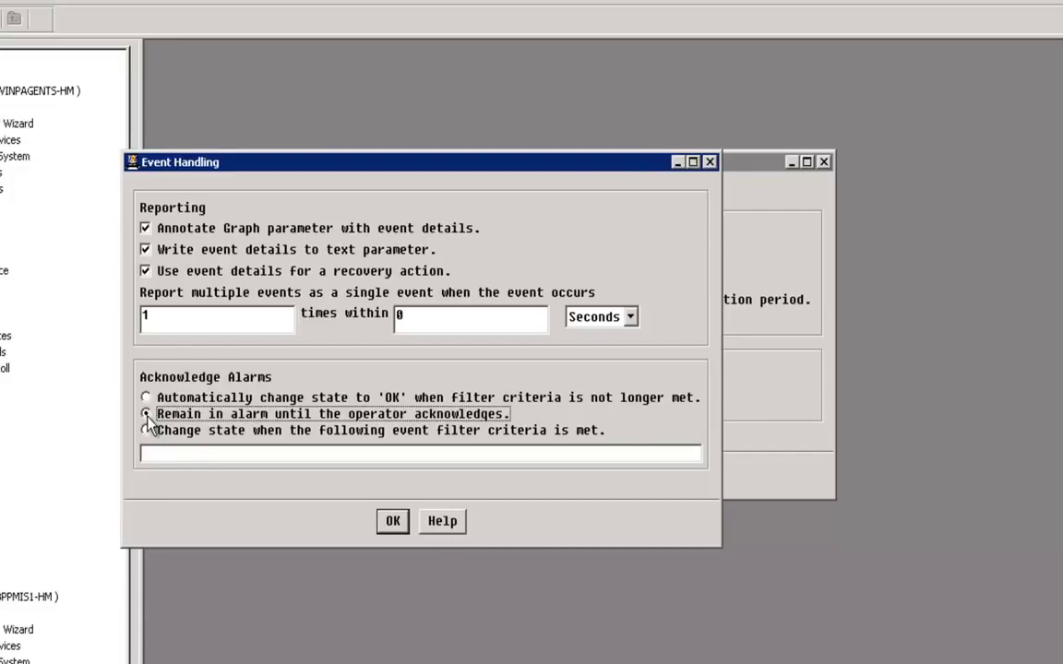
{"action": "left_click", "coordinate": [394, 522]}
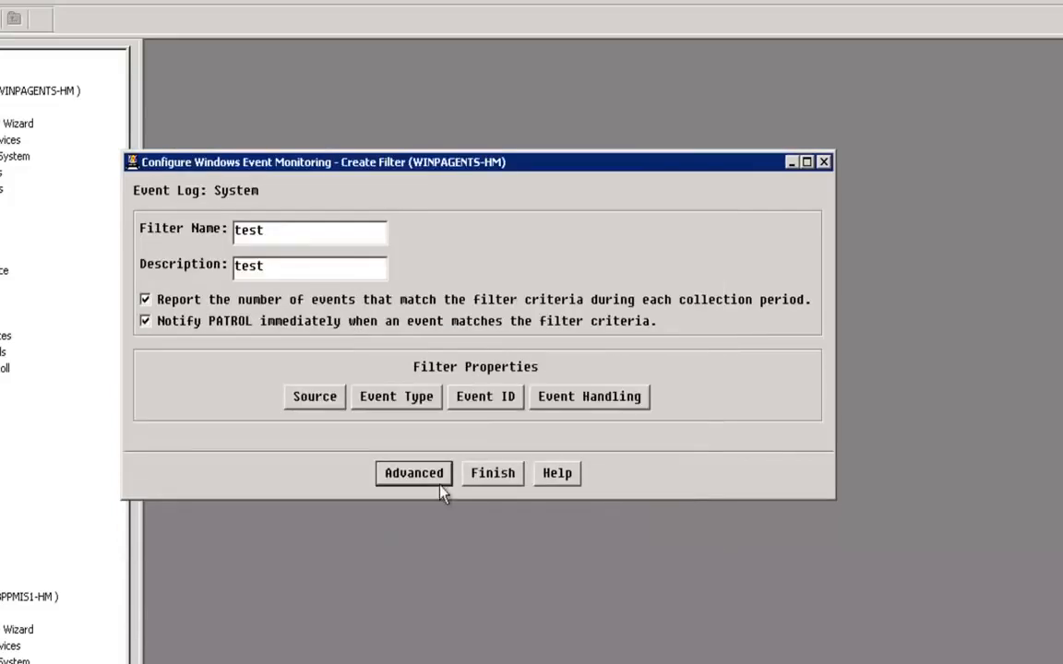
Finish the test filter, review its full summary and confirm its creation.
{"action": "left_click", "coordinate": [490, 475]}
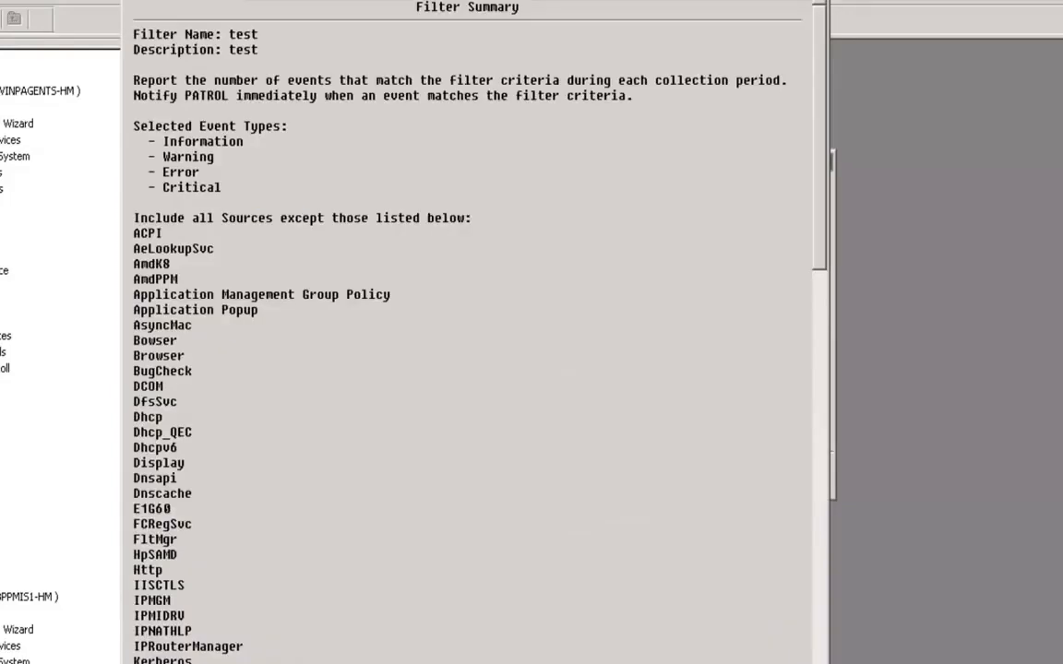
{"action": "left_click_drag", "start_coordinate": [166, 0], "coordinate": [204, 274]}
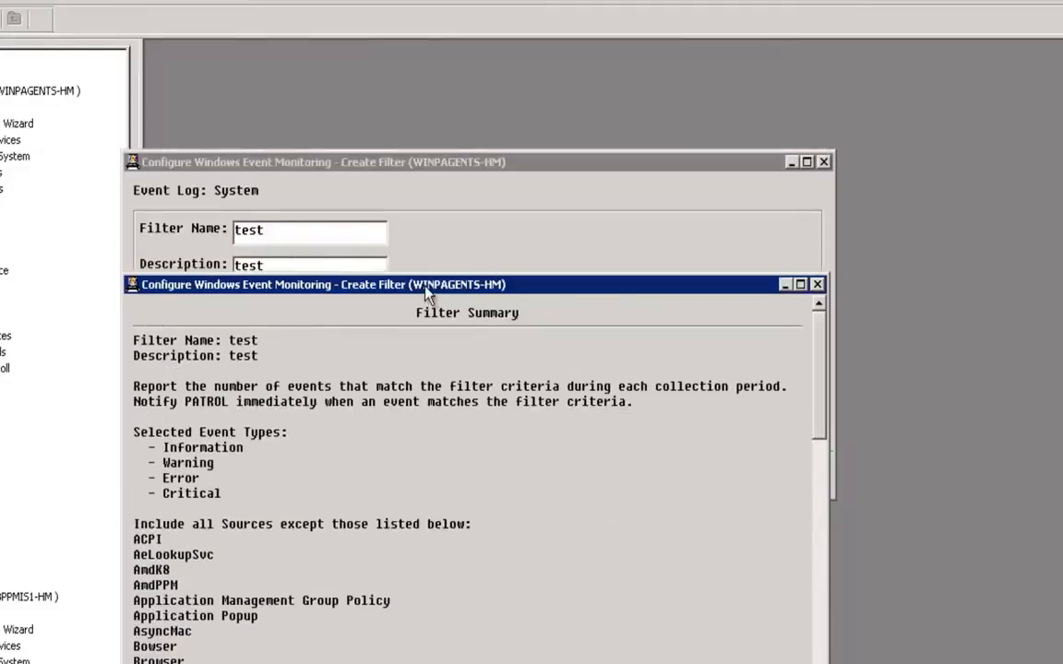
{"action": "left_click_drag", "start_coordinate": [425, 286], "coordinate": [429, 93]}
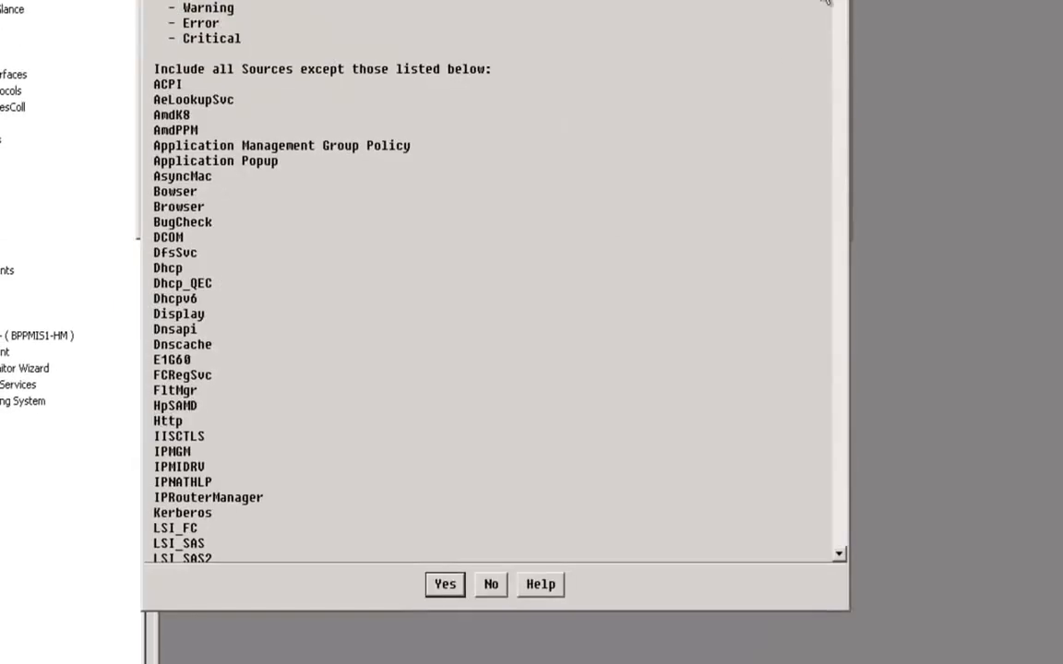
{"action": "left_click_drag", "start_coordinate": [844, 46], "coordinate": [853, 544]}
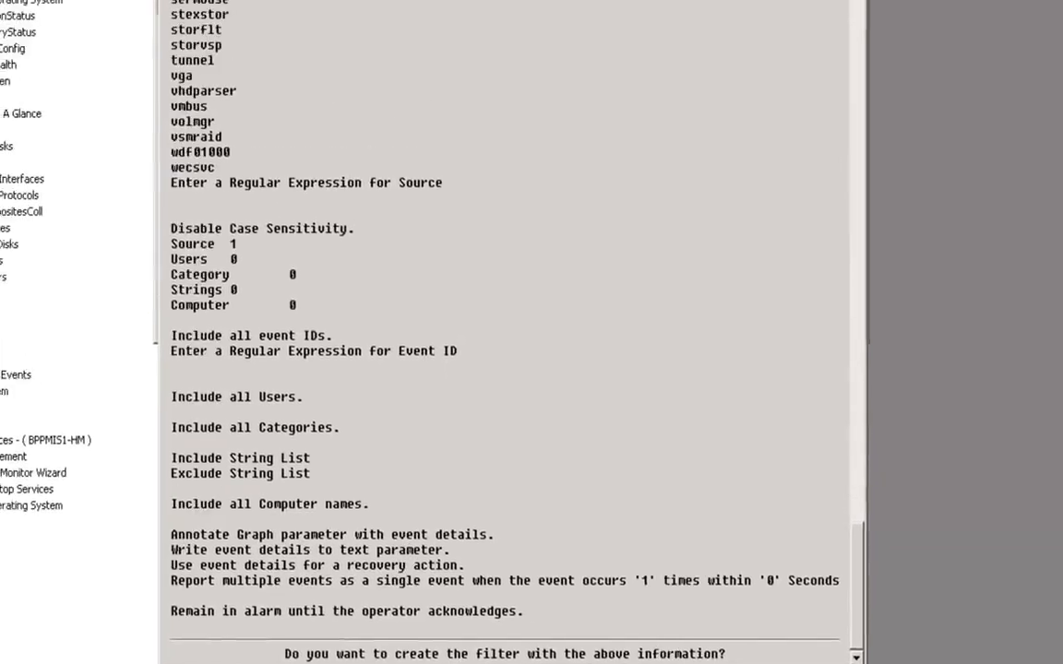
{"action": "left_click", "coordinate": [502, 663]}
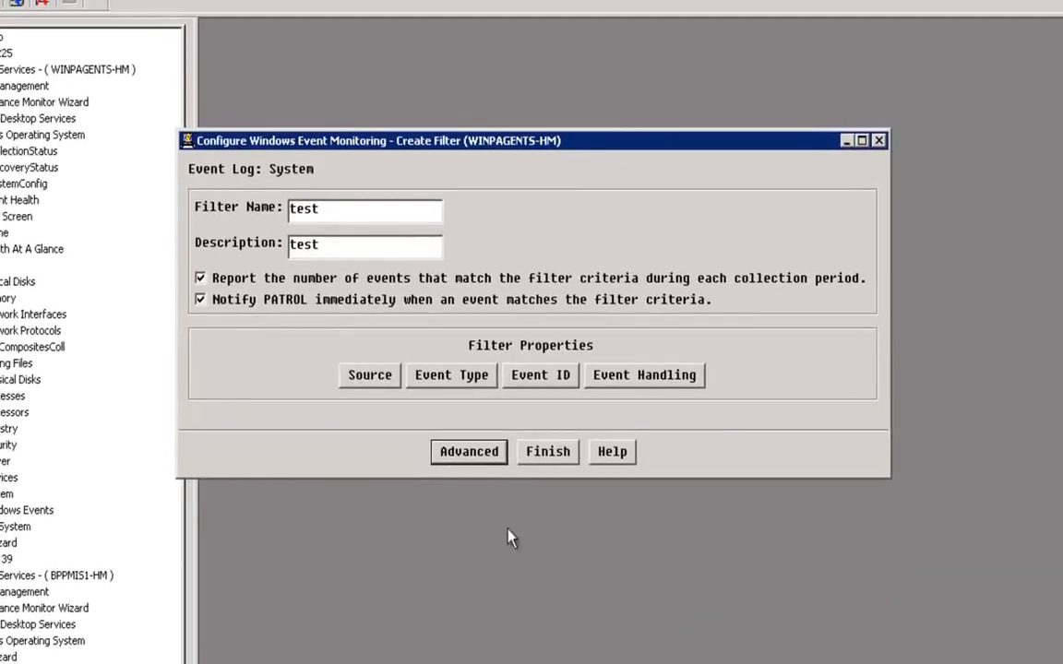
Close the event monitoring configuration and set the System log to forward filtered Windows events to PATROL Event Manager.
{"action": "left_click", "coordinate": [550, 455]}
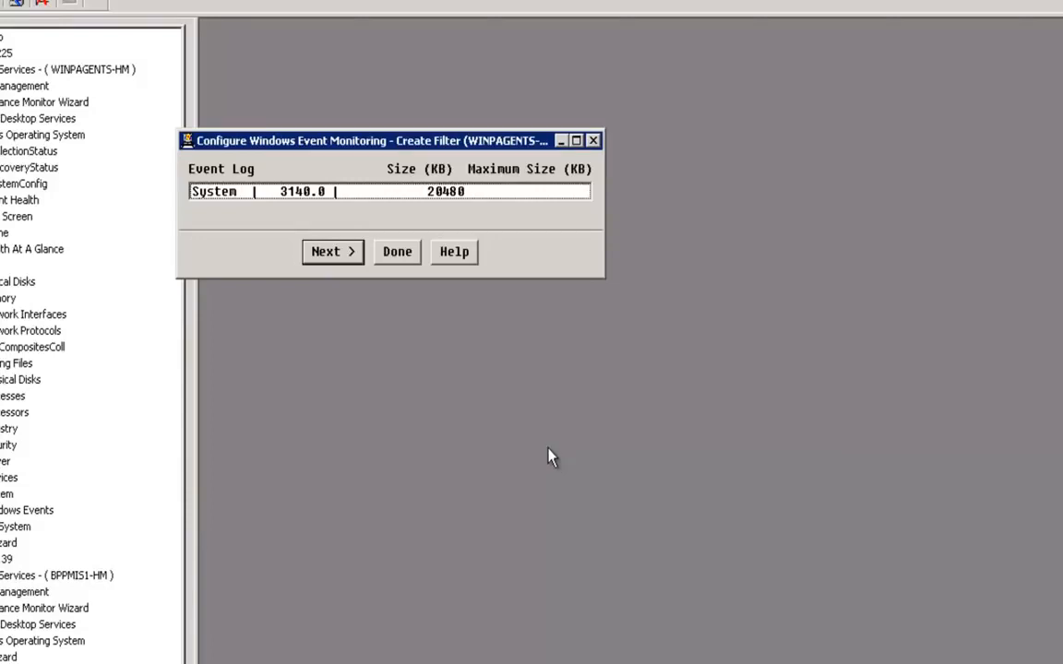
{"action": "left_click", "coordinate": [397, 252]}
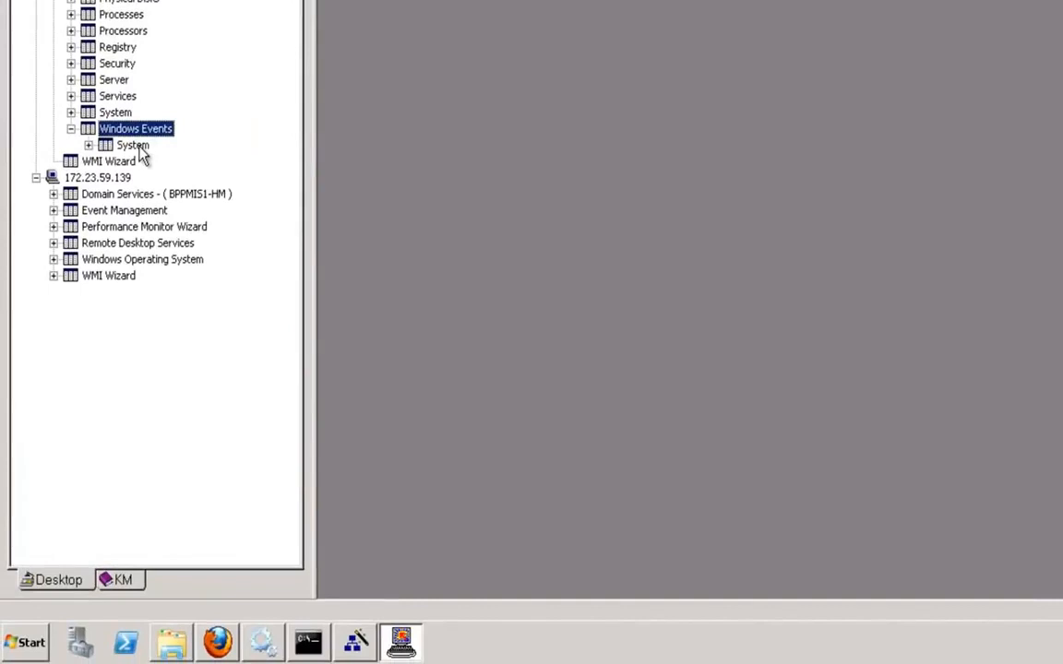
{"action": "right_click", "coordinate": [142, 154]}
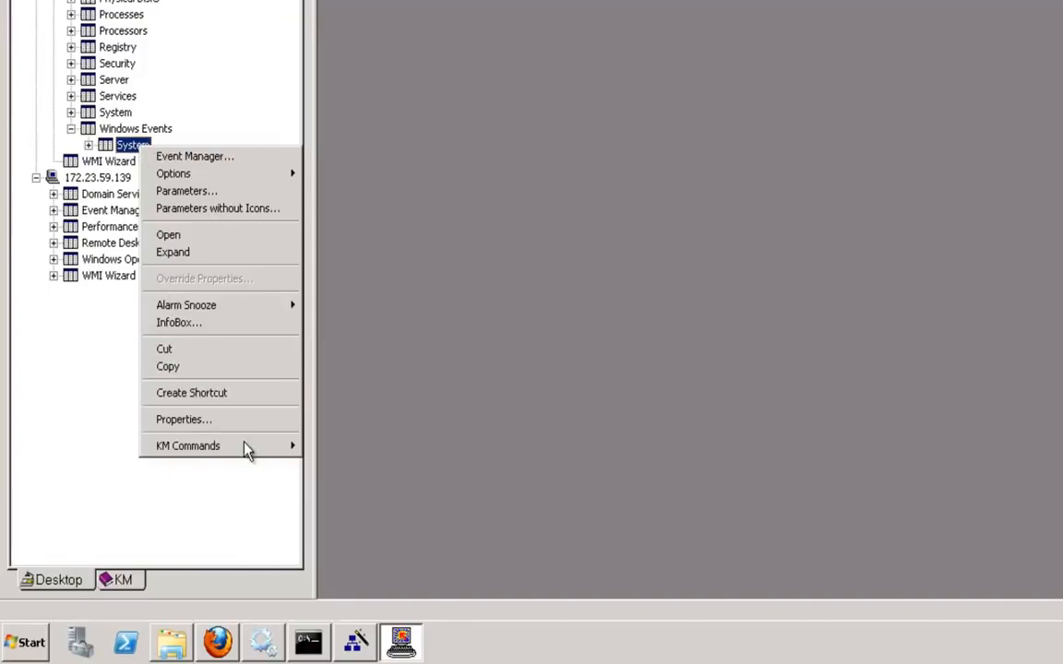
{"action": "mouse_move", "coordinate": [247, 450]}
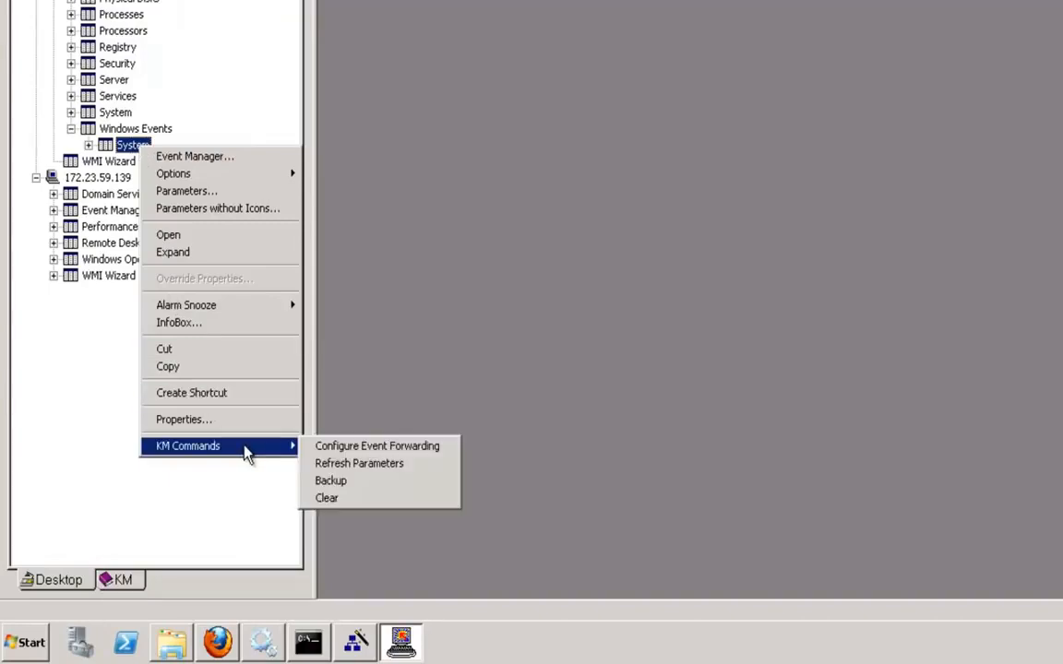
{"action": "left_click", "coordinate": [380, 450]}
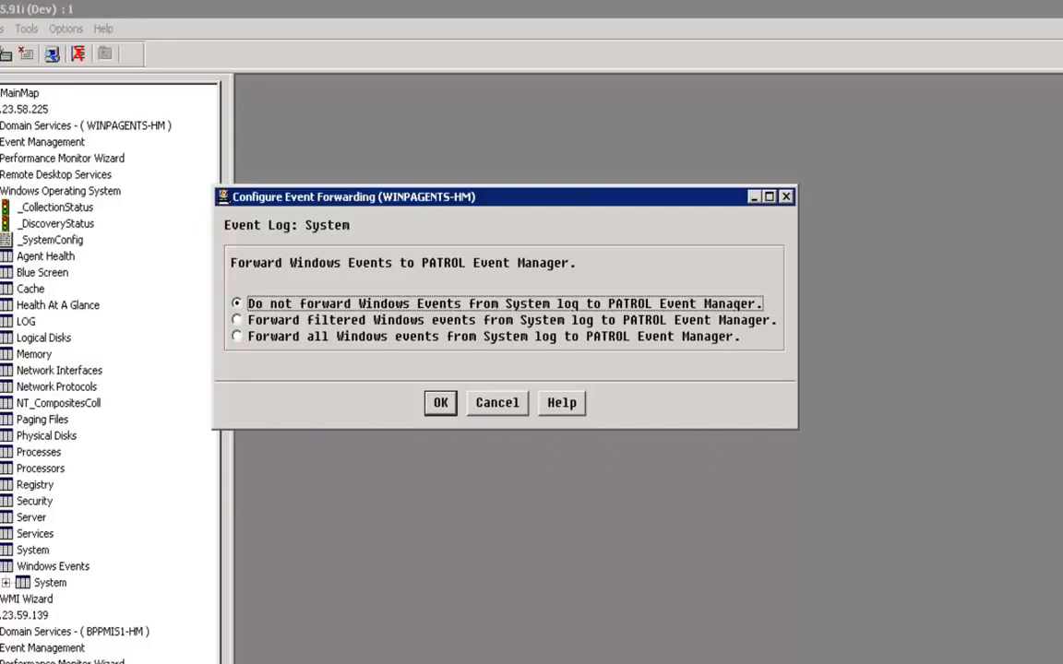
{"action": "left_click", "coordinate": [237, 321]}
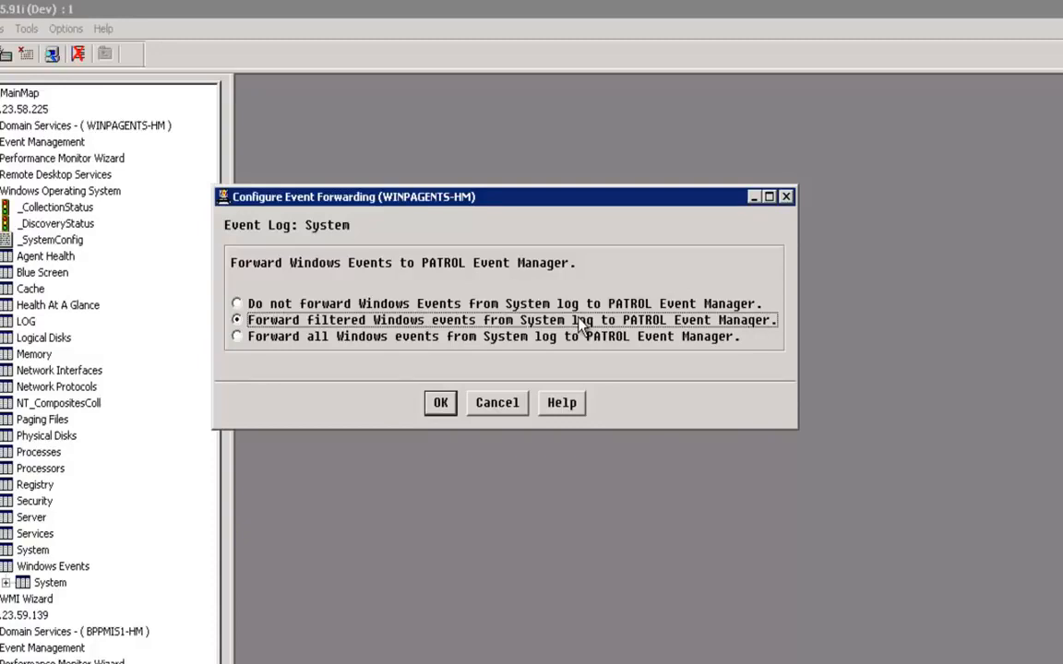
{"action": "left_click", "coordinate": [440, 402]}
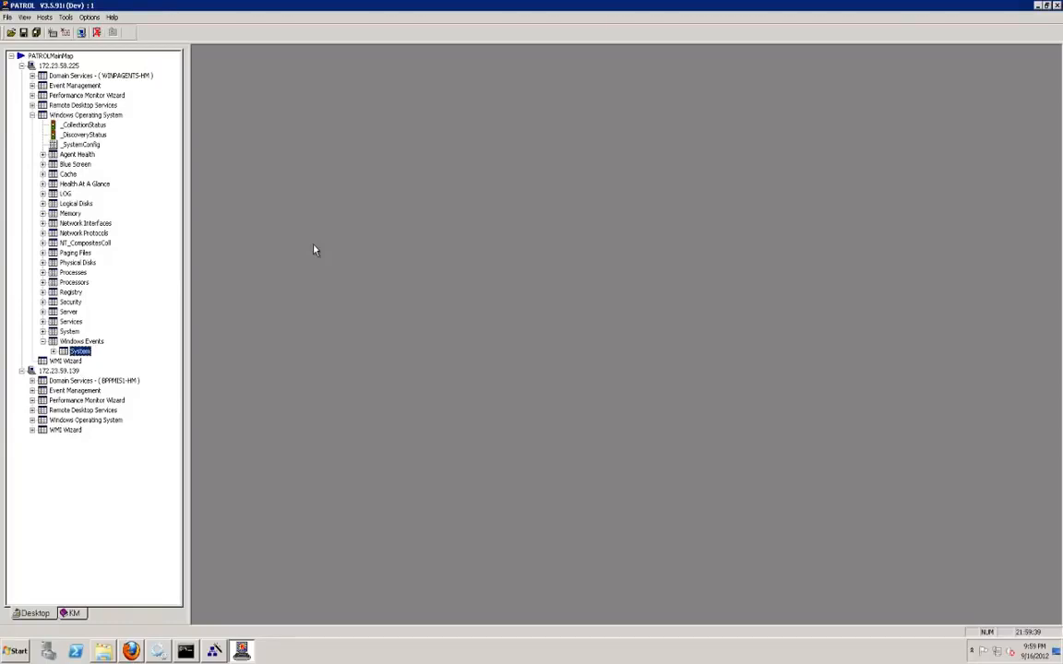
Switch to the 172.23.58.225 remote desktop session and try to start the BMC Impact Integration for PATROL service.
{"action": "left_click", "coordinate": [766, 7]}
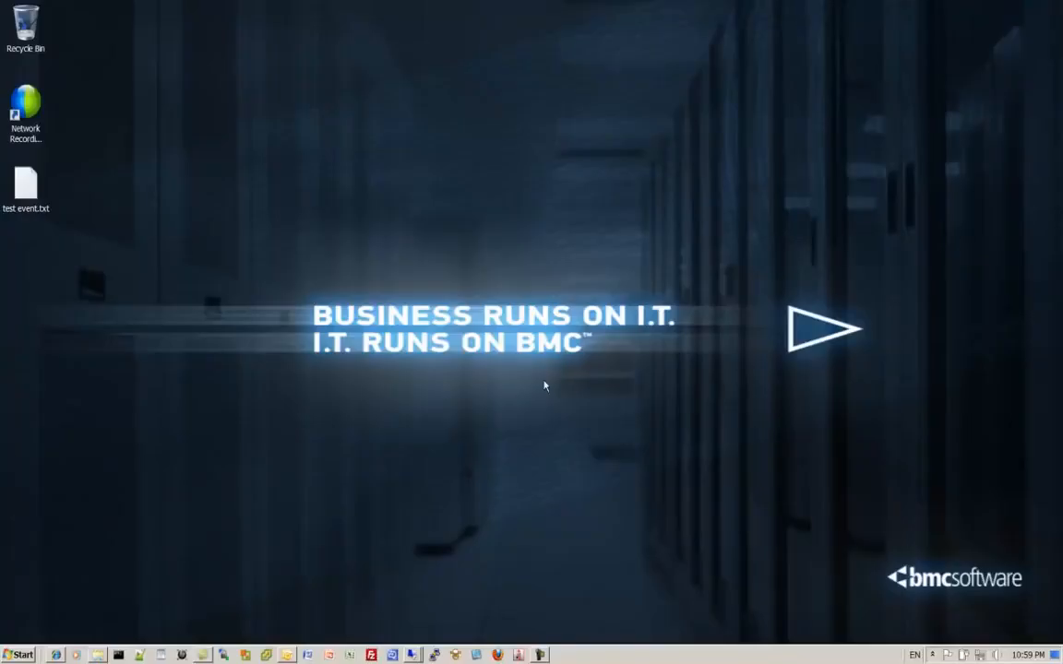
{"action": "left_click", "coordinate": [413, 655]}
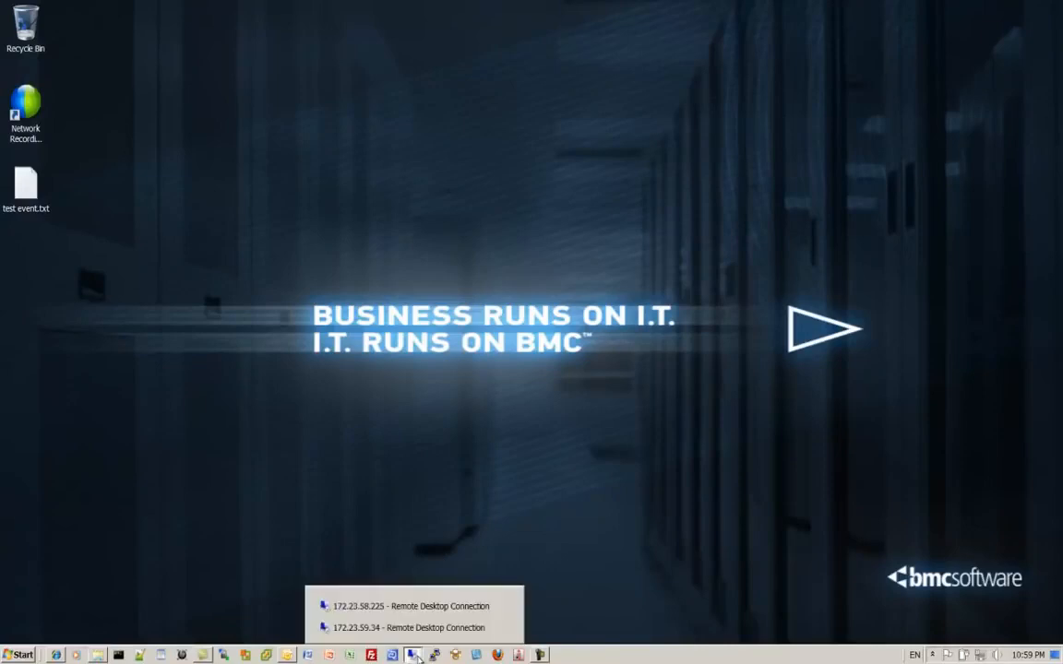
{"action": "left_click", "coordinate": [412, 606]}
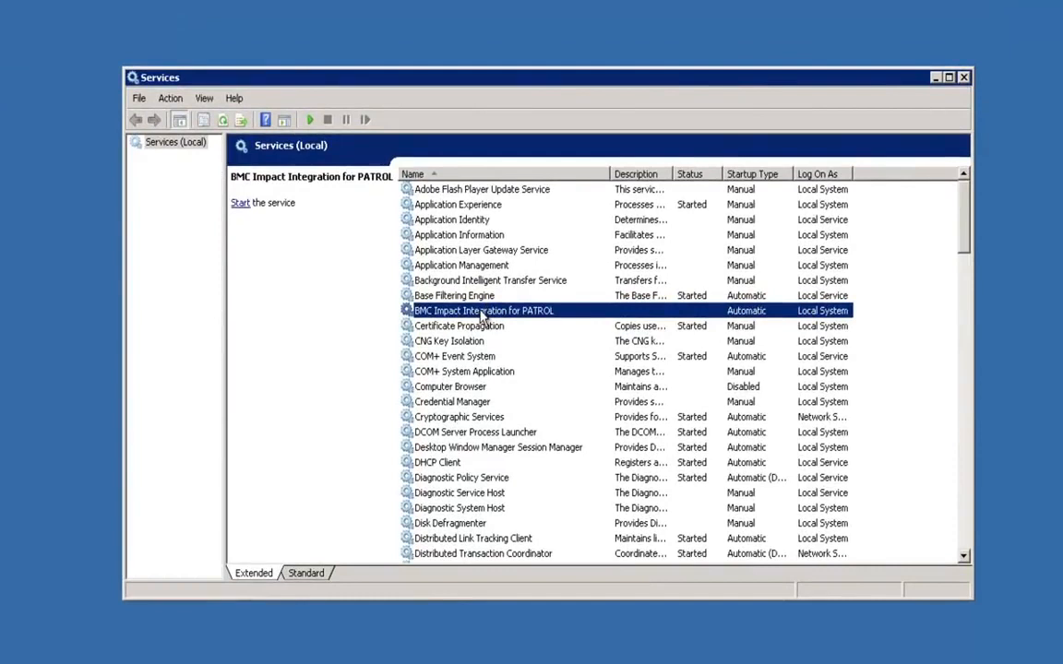
{"action": "right_click", "coordinate": [481, 316]}
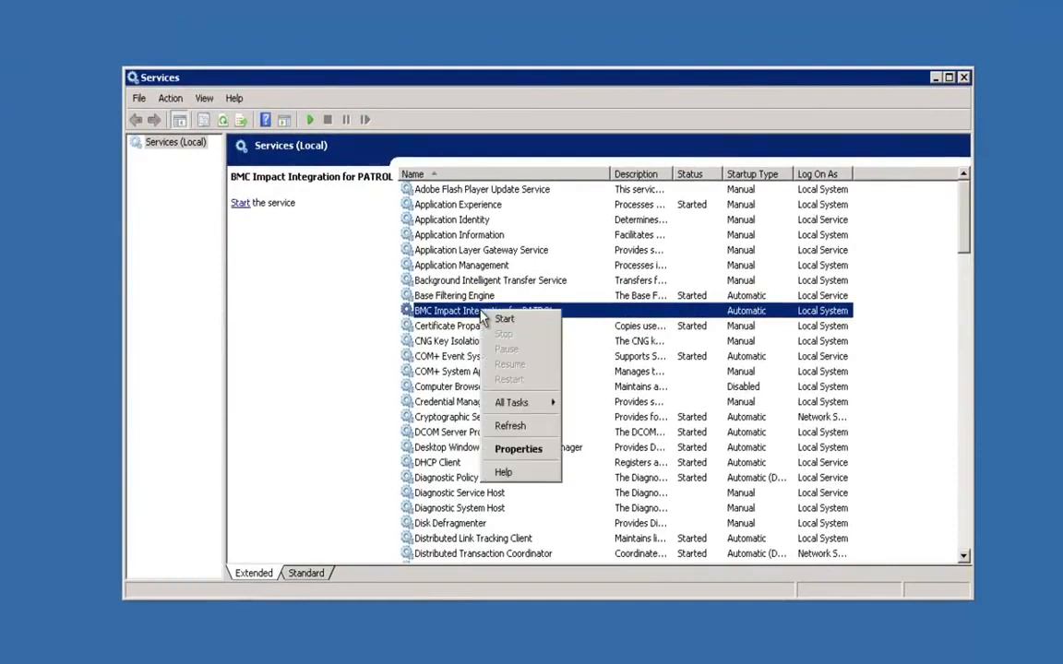
{"action": "left_click", "coordinate": [504, 319]}
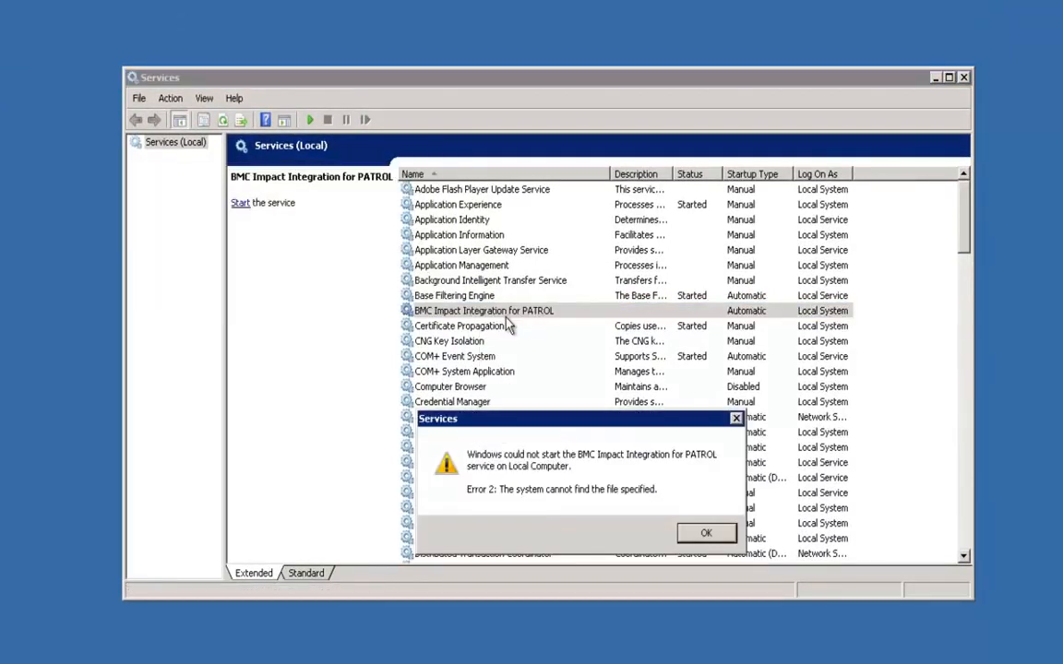
{"action": "left_click", "coordinate": [707, 537]}
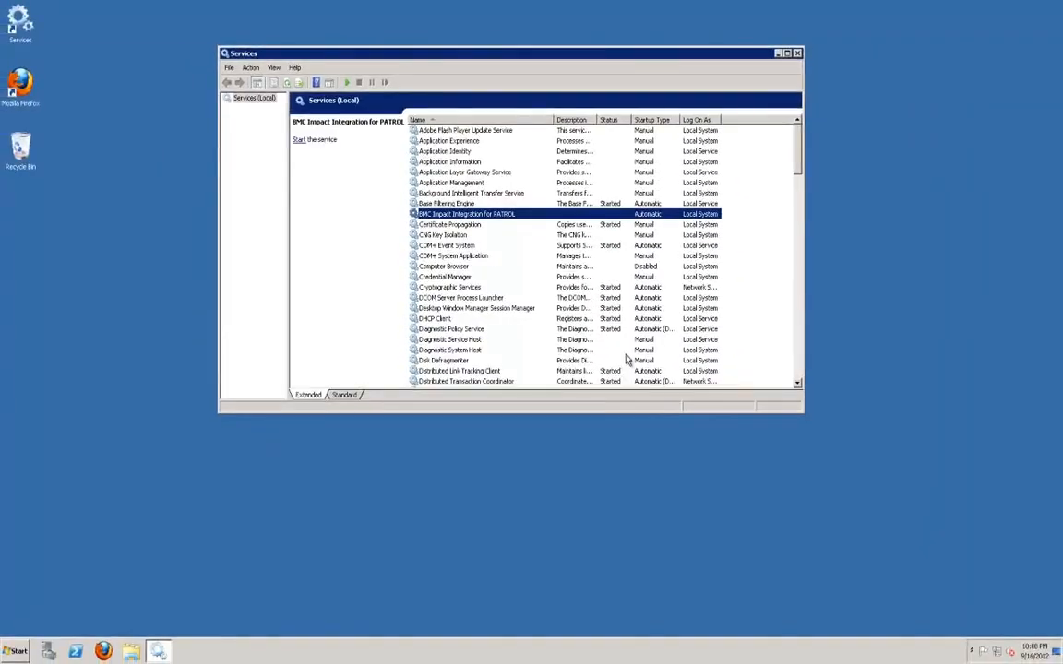
Return to the PATROL console, open the Event Manager for host 172.23.58.225 and widen it to show the descriptions of recent alarms.
{"action": "mouse_move", "coordinate": [729, 6]}
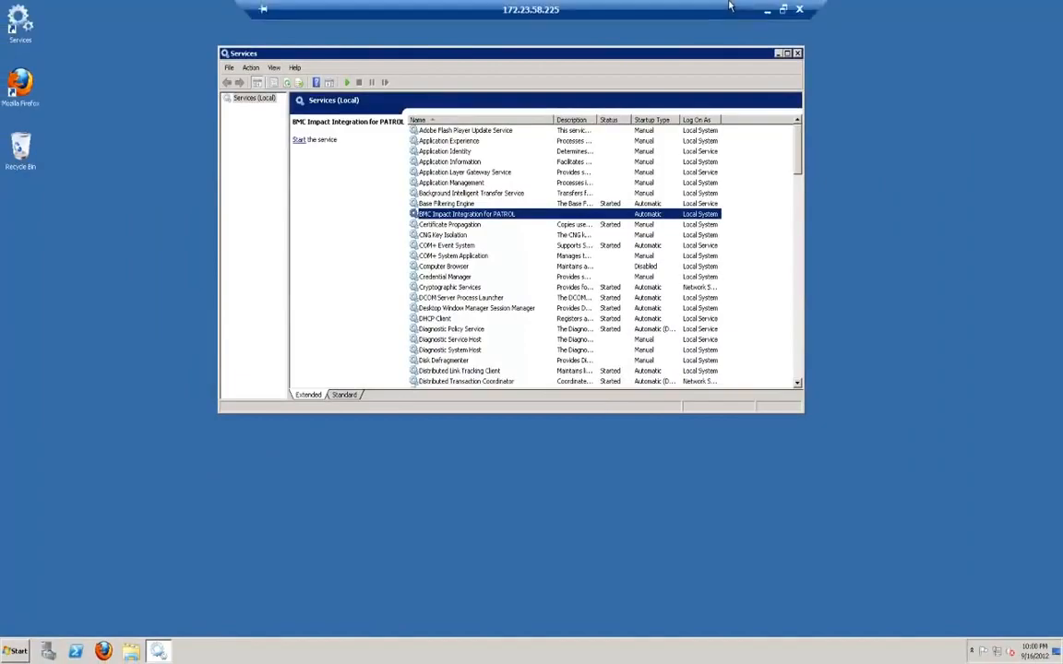
{"action": "left_click", "coordinate": [767, 9]}
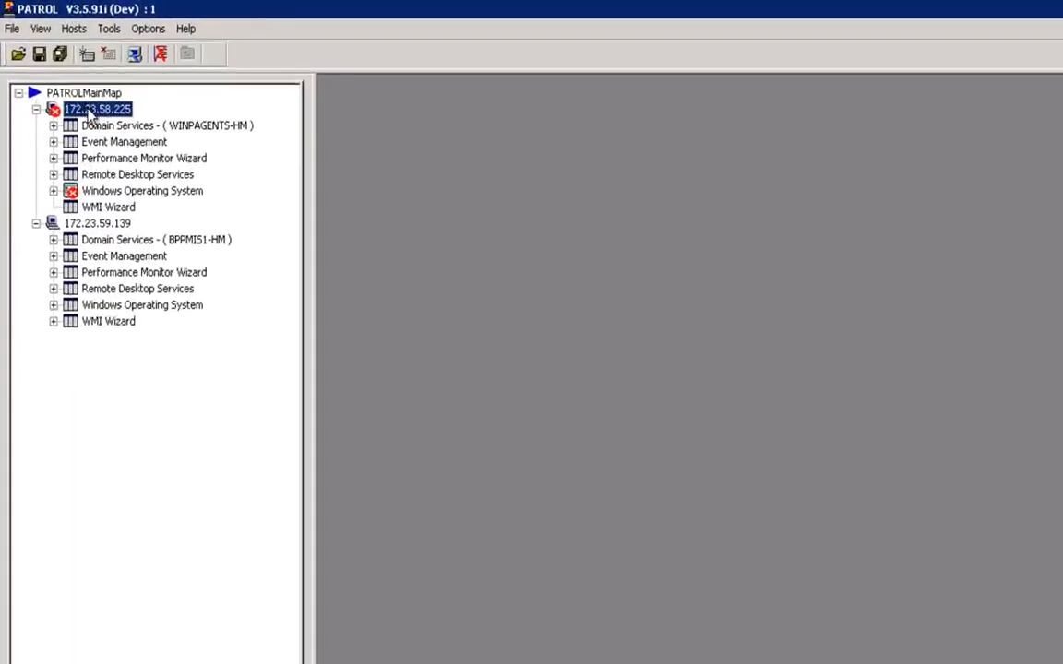
{"action": "right_click", "coordinate": [91, 116]}
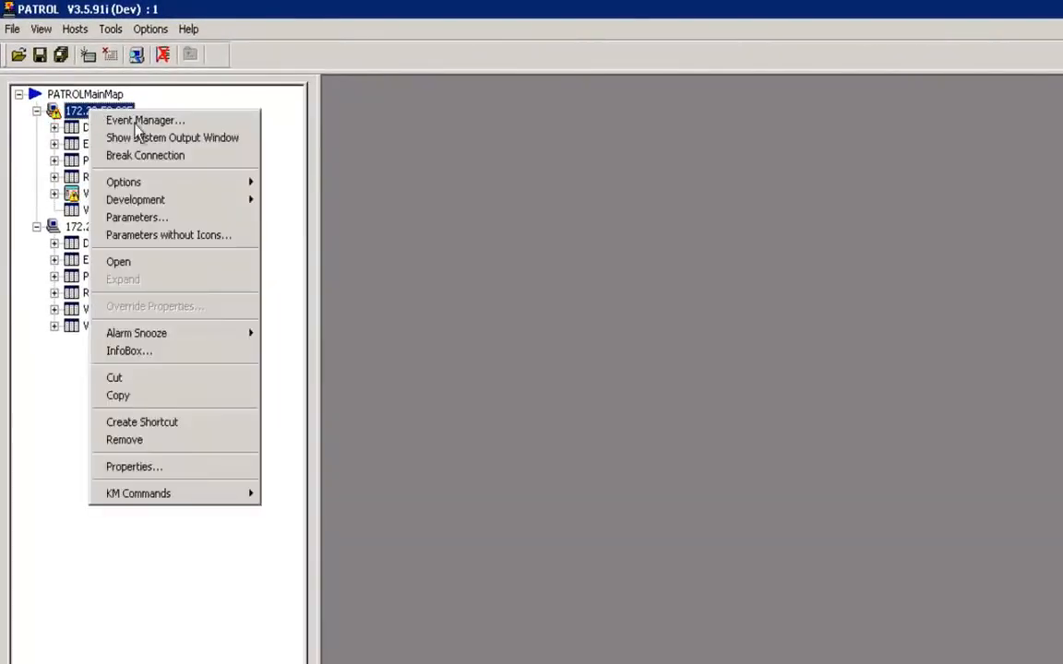
{"action": "left_click", "coordinate": [142, 124]}
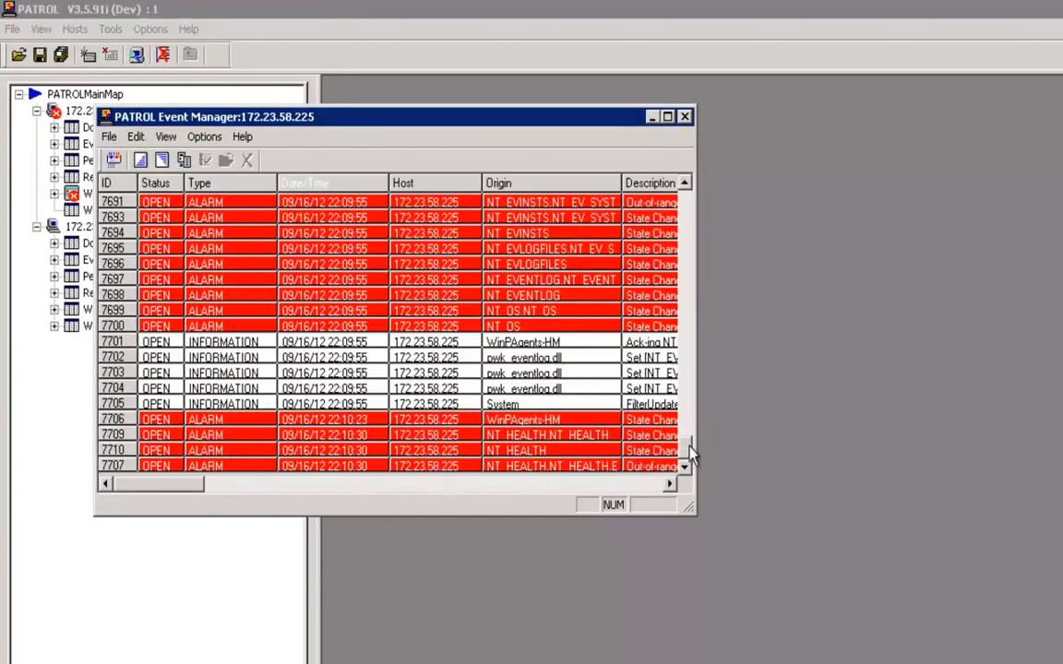
{"action": "scroll", "coordinate": [687, 439], "scroll_direction": "up", "scroll_amount": 3}
{"action": "scroll", "coordinate": [687, 438], "scroll_direction": "up", "scroll_amount": 1}
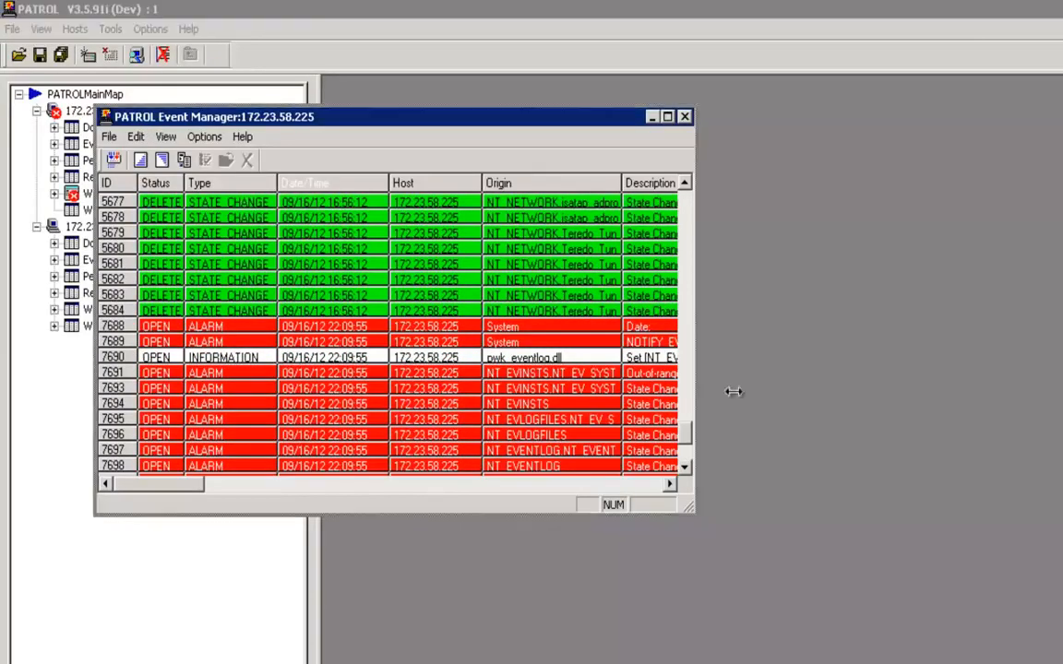
{"action": "left_click_drag", "start_coordinate": [732, 391], "coordinate": [1002, 388]}
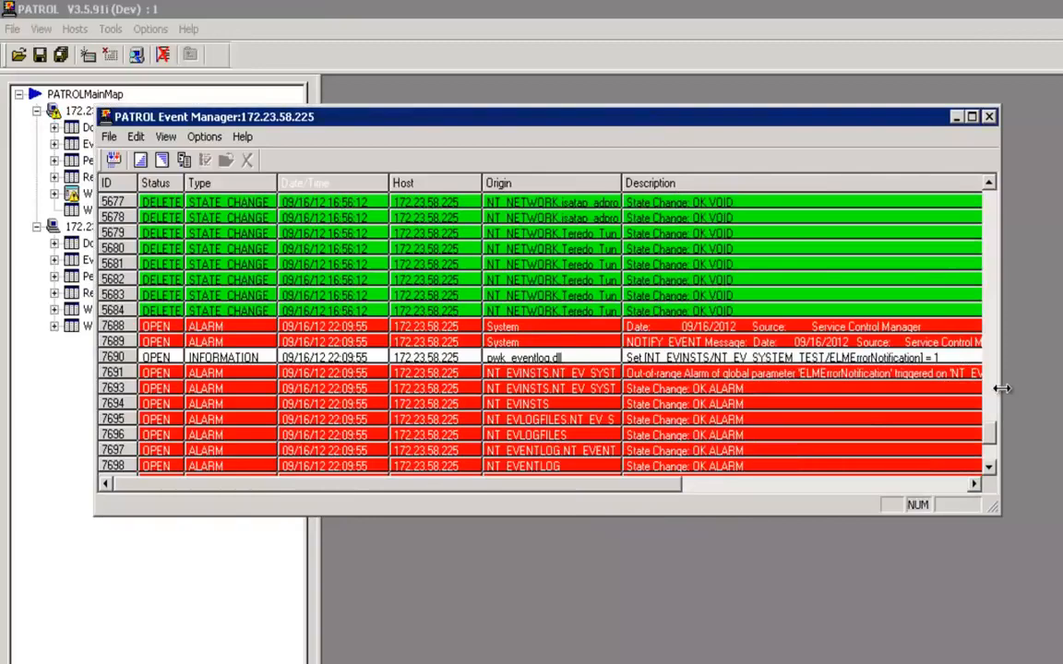
Open the details of the first open System alarm from Service Control Manager and read its full event description.
{"action": "left_click", "coordinate": [531, 328]}
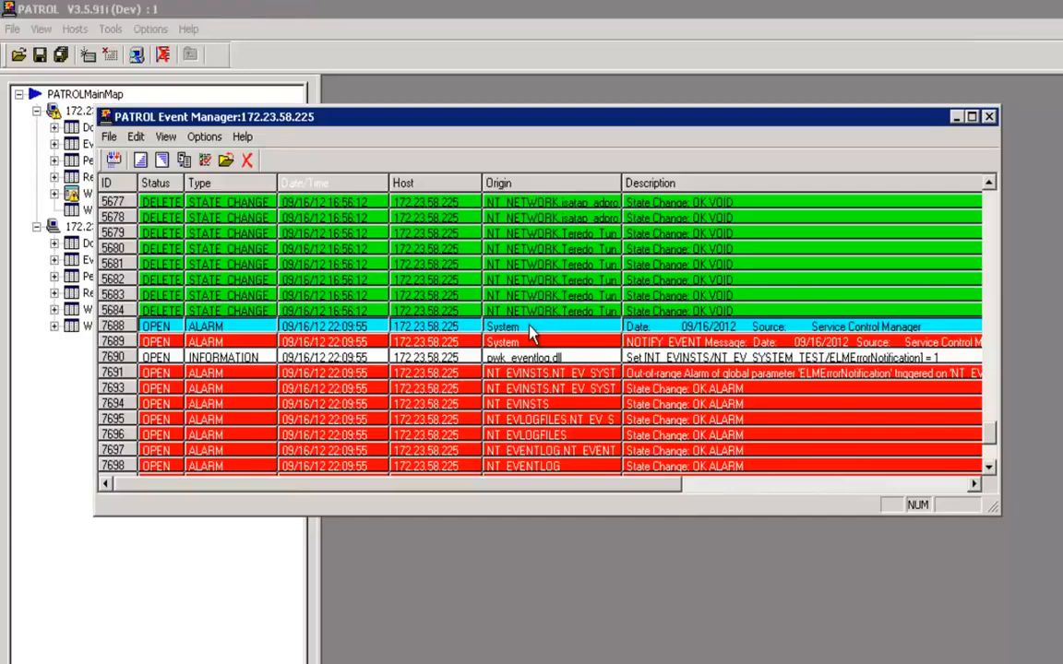
{"action": "double_click", "coordinate": [531, 330]}
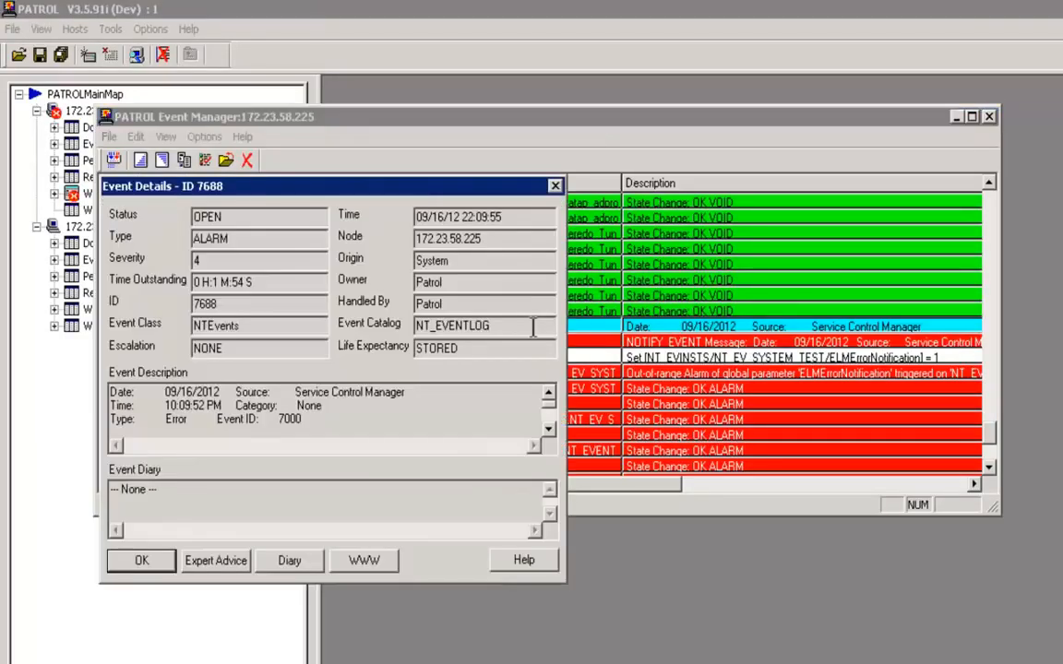
{"action": "left_click", "coordinate": [548, 430]}
{"action": "left_click", "coordinate": [548, 431]}
{"action": "left_click", "coordinate": [548, 431]}
{"action": "left_click", "coordinate": [548, 431]}
{"action": "left_click", "coordinate": [548, 431]}
{"action": "left_click", "coordinate": [548, 431]}
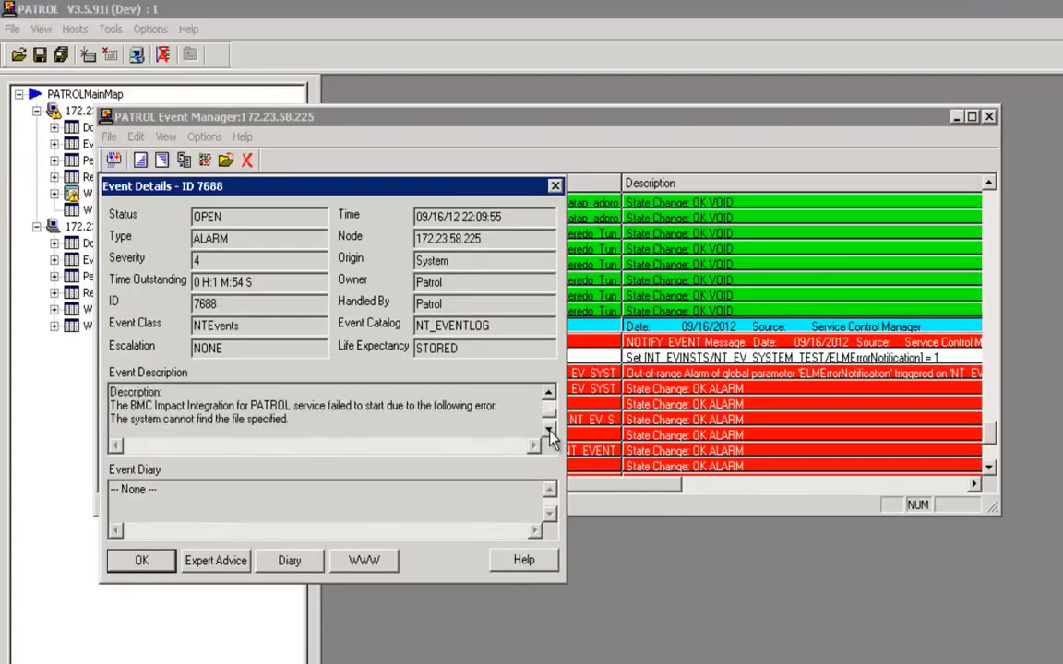
{"action": "left_click", "coordinate": [548, 431]}
{"action": "left_click", "coordinate": [548, 431]}
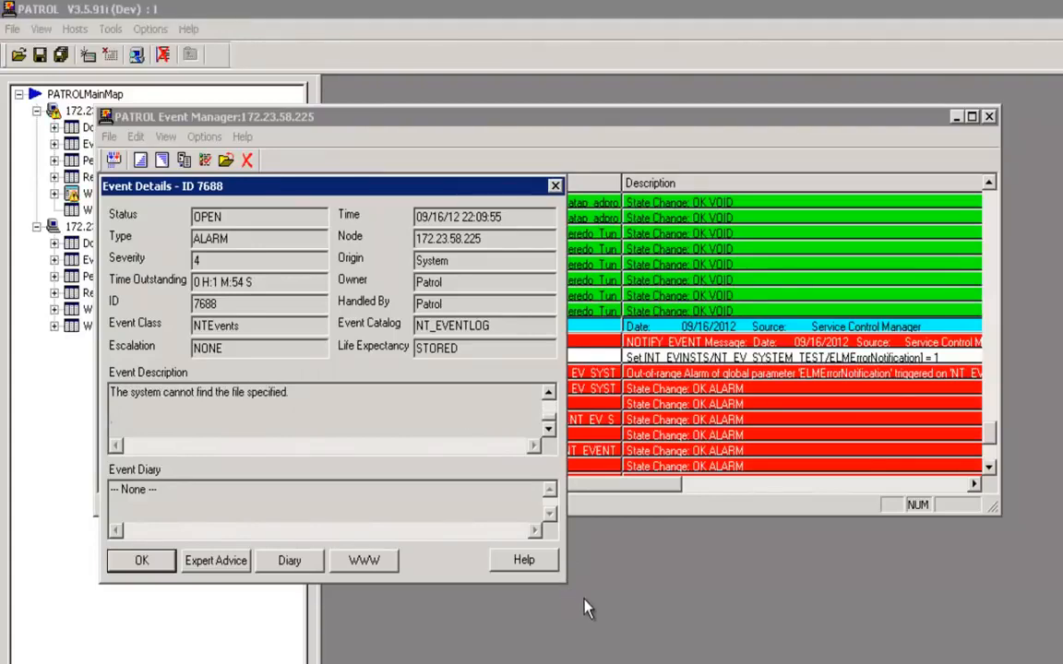
{"action": "left_click", "coordinate": [548, 394]}
{"action": "left_click", "coordinate": [548, 395]}
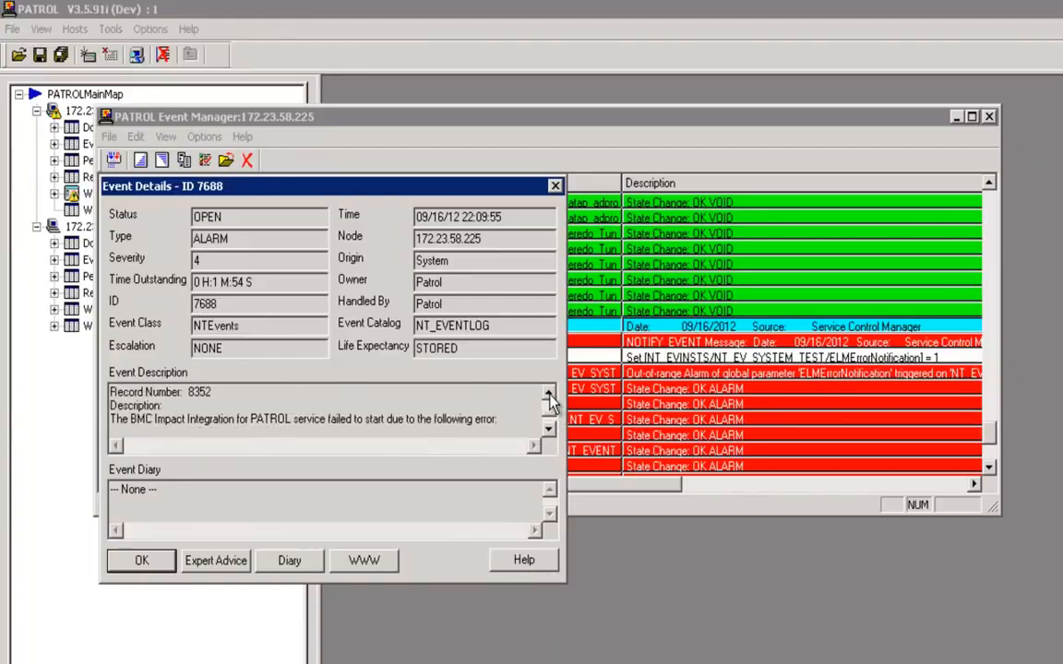
{"action": "left_click", "coordinate": [548, 395]}
{"action": "left_click", "coordinate": [548, 395]}
{"action": "left_click", "coordinate": [549, 395]}
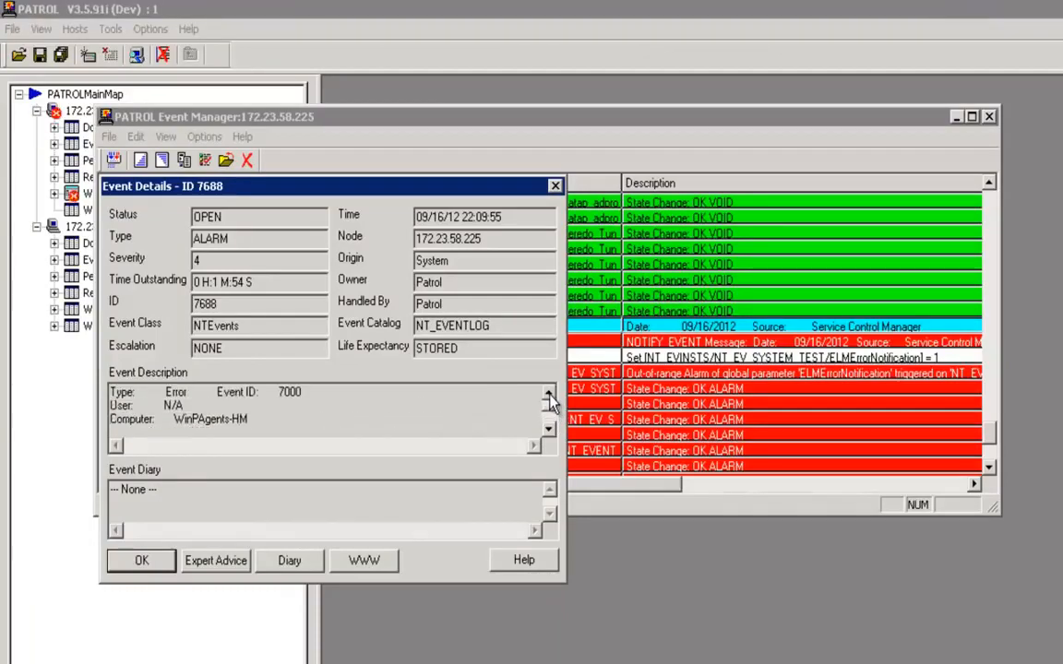
{"action": "left_click", "coordinate": [548, 395]}
{"action": "left_click", "coordinate": [548, 394]}
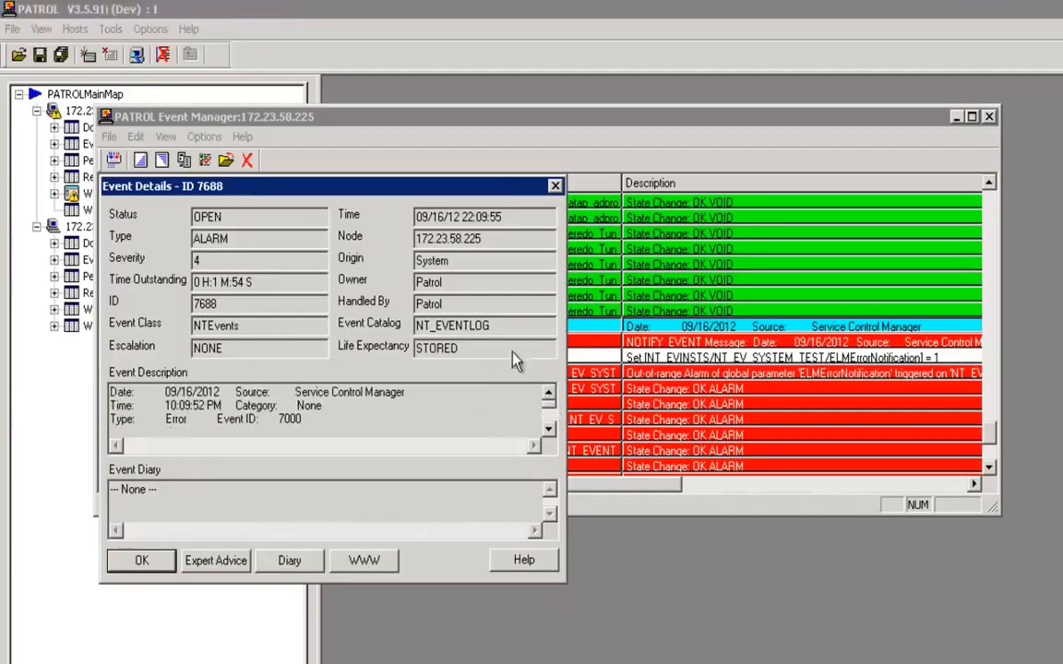
Examine the event's catalog and class values, then close the event details and the Event Manager.
{"action": "left_click", "coordinate": [506, 327]}
{"action": "left_click_drag", "start_coordinate": [506, 327], "coordinate": [412, 330]}
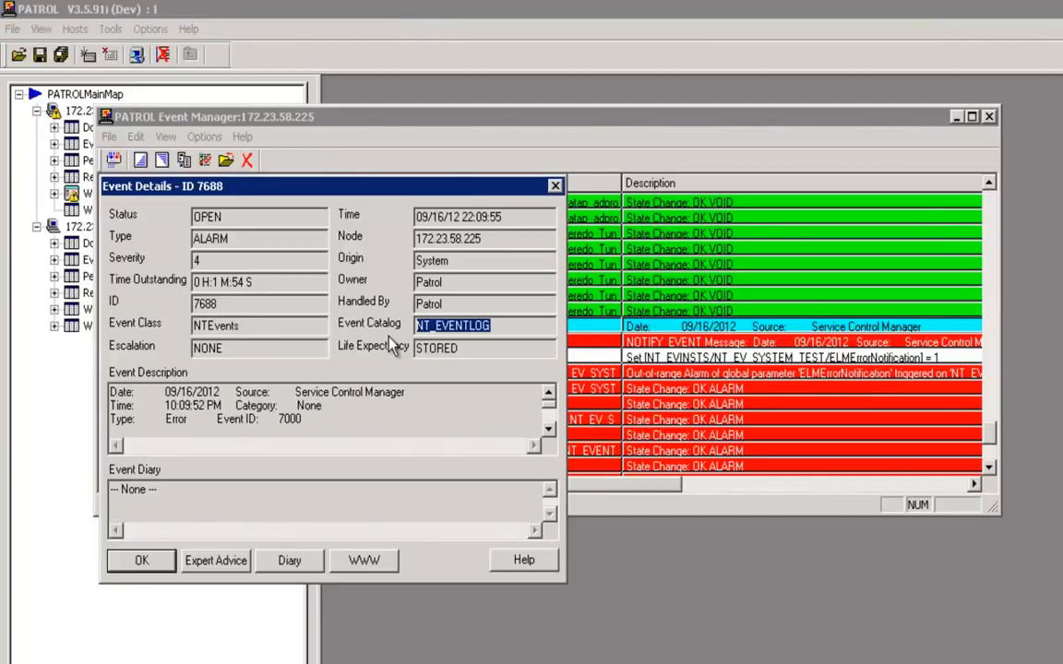
{"action": "left_click_drag", "start_coordinate": [261, 329], "coordinate": [165, 321]}
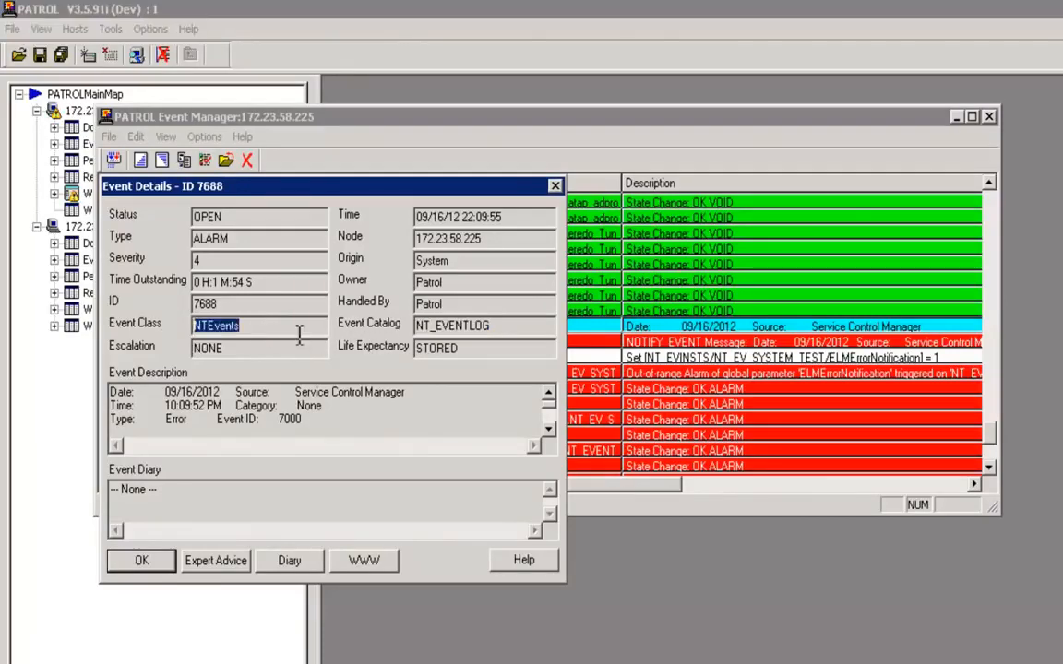
{"action": "left_click", "coordinate": [142, 560]}
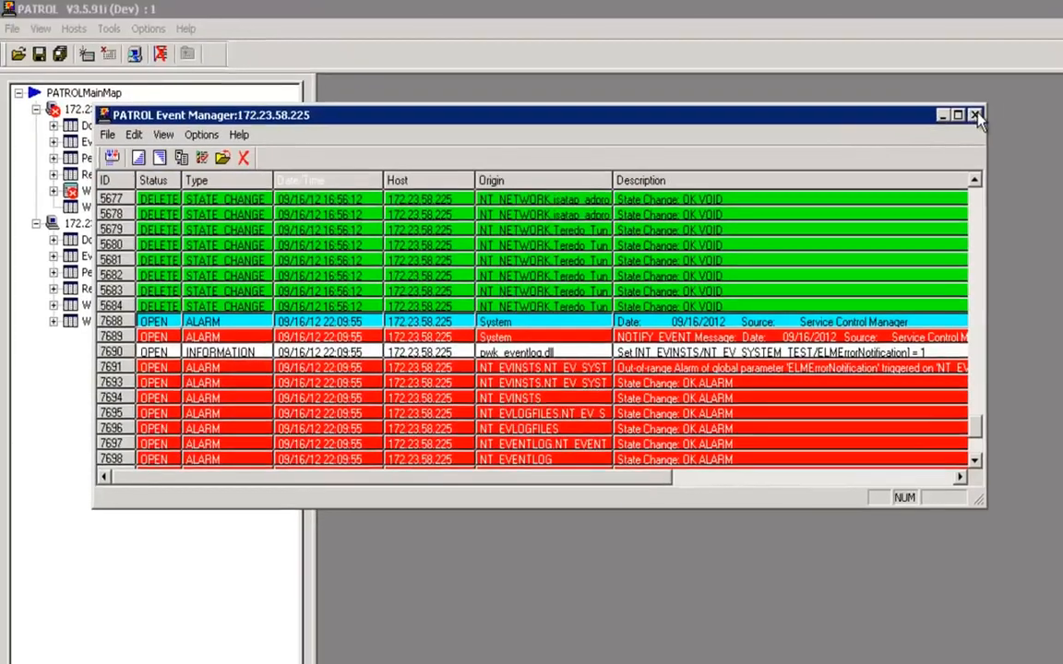
{"action": "left_click", "coordinate": [988, 116]}
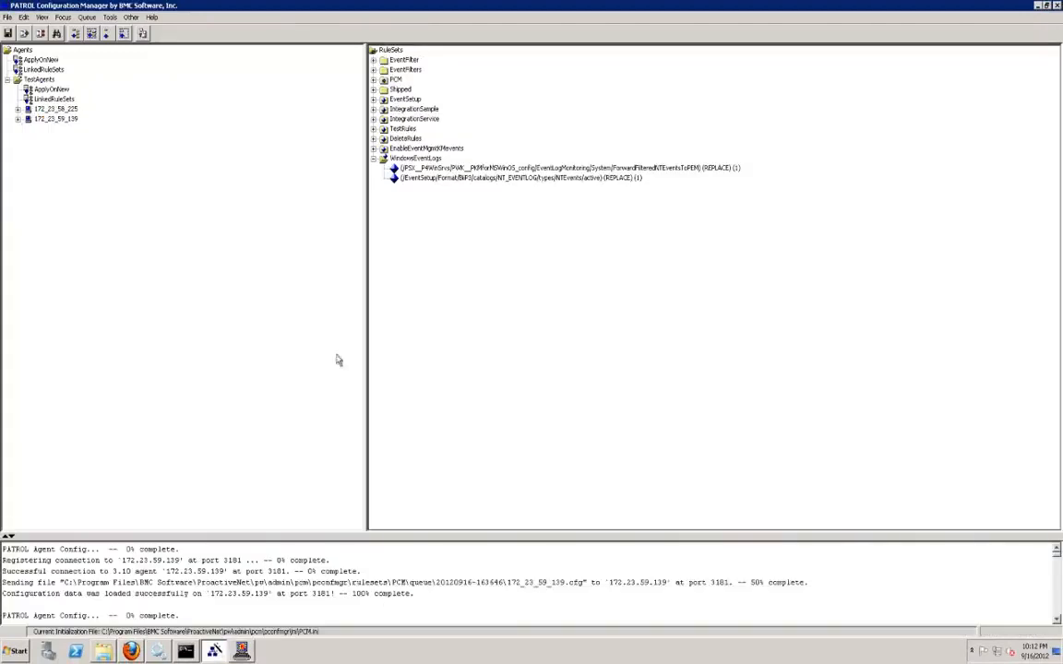
In PATROL Configuration Manager, open the NT_EVENTLOG NTEvents active rule under WindowsEventLogs and review its full variable path, operation and value.
{"action": "left_click", "coordinate": [713, 283]}
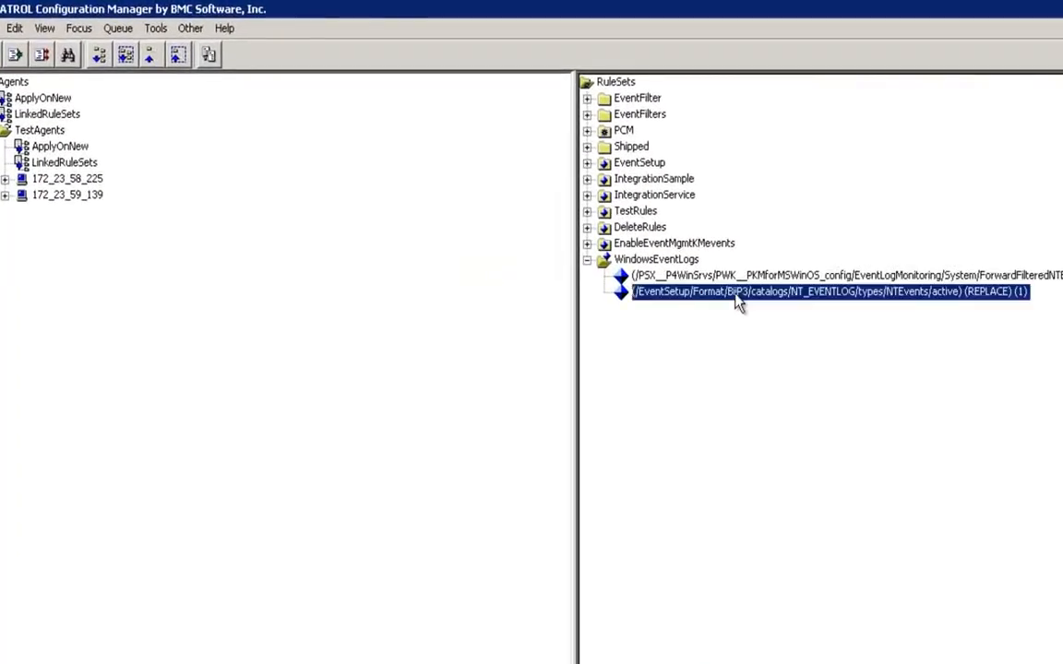
{"action": "double_click", "coordinate": [739, 303]}
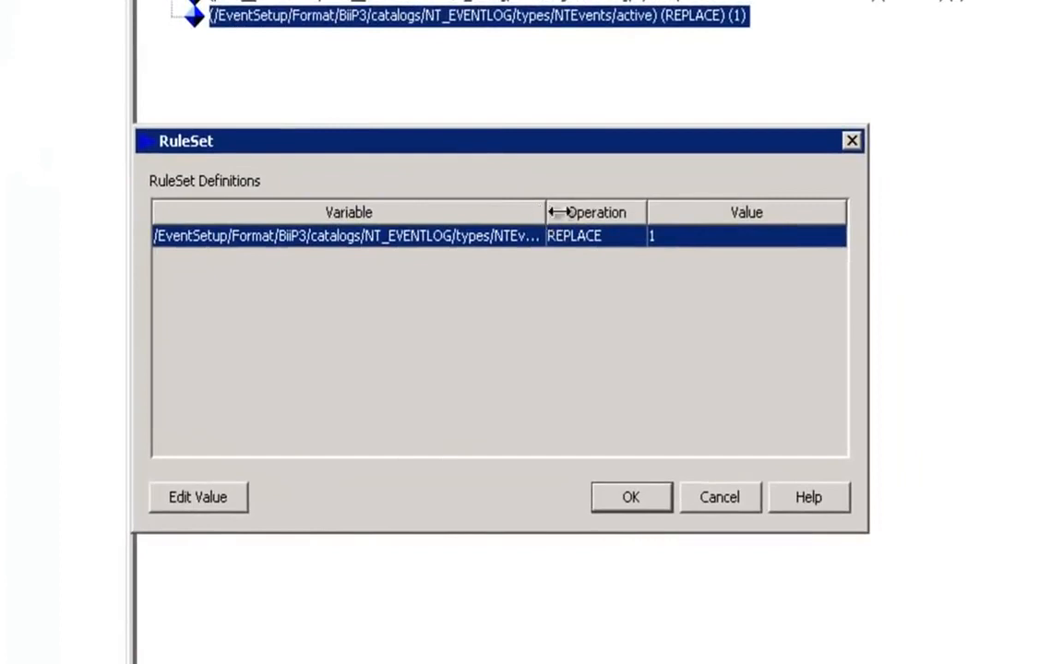
{"action": "left_click_drag", "start_coordinate": [551, 212], "coordinate": [662, 212]}
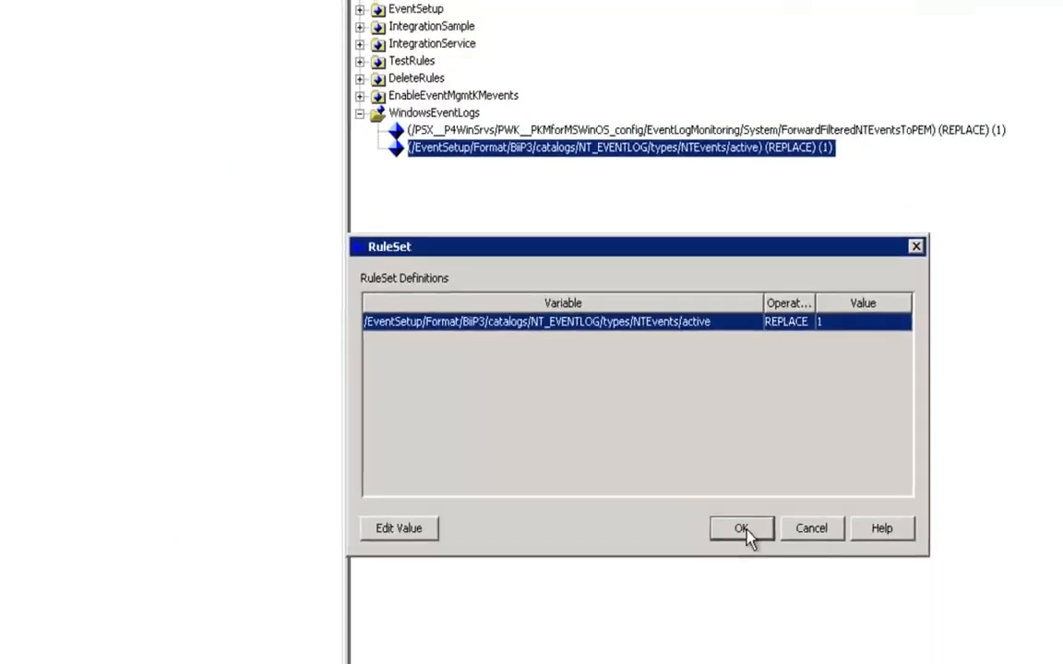
{"action": "left_click", "coordinate": [630, 497]}
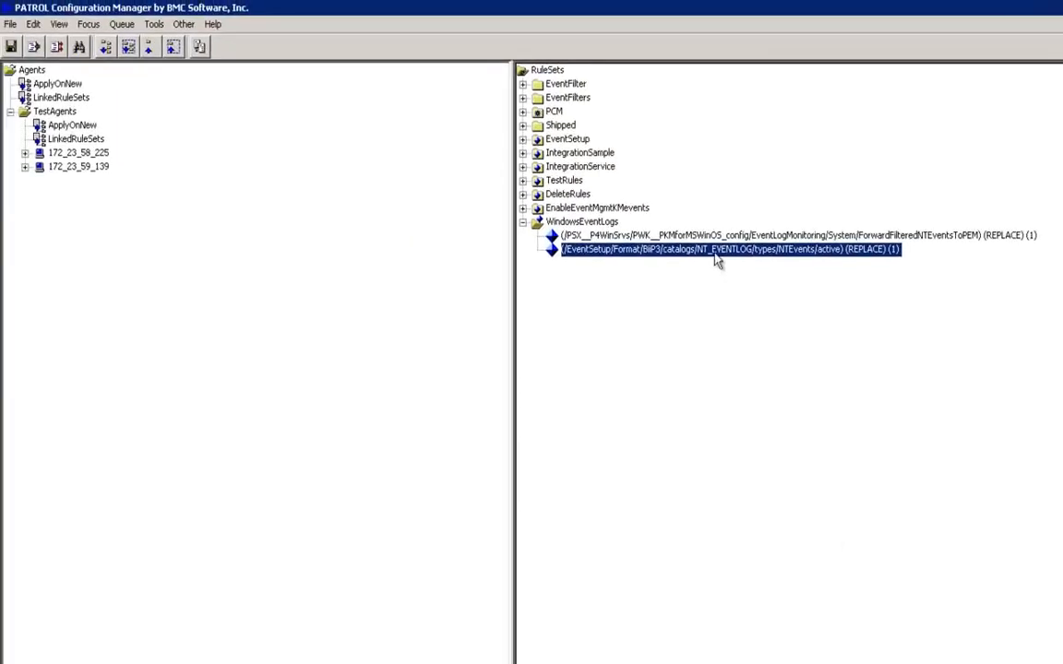
Apply the NT_EVENTLOG NTEvents active rule to agent 172_23_58_225, keeping the backup before apply, and dismiss the job status.
{"action": "left_click_drag", "start_coordinate": [716, 261], "coordinate": [100, 155]}
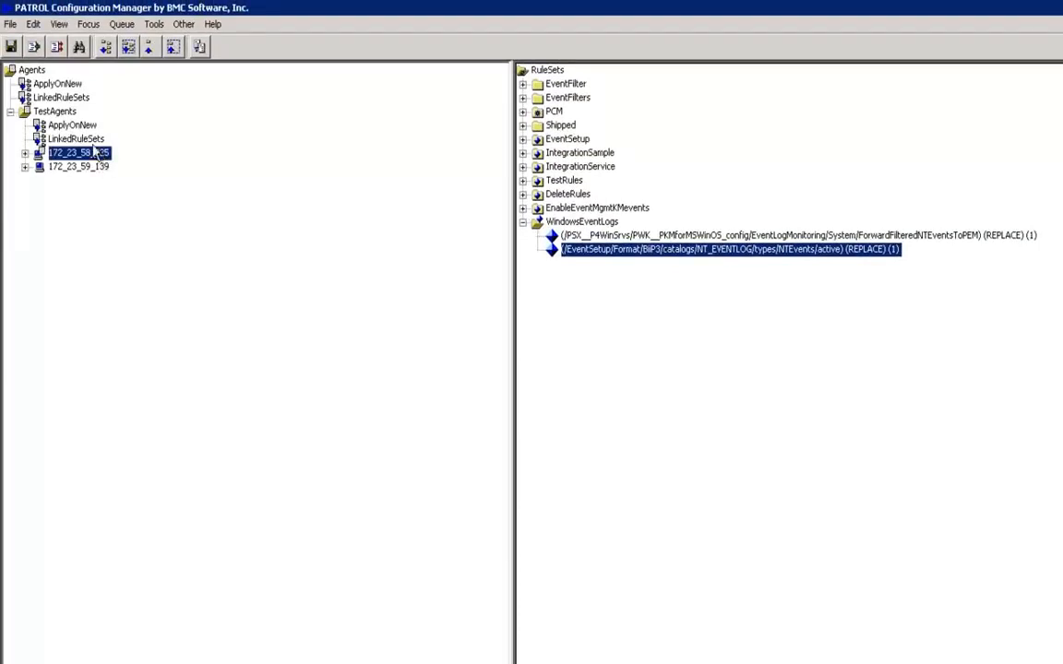
{"action": "left_click", "coordinate": [58, 47]}
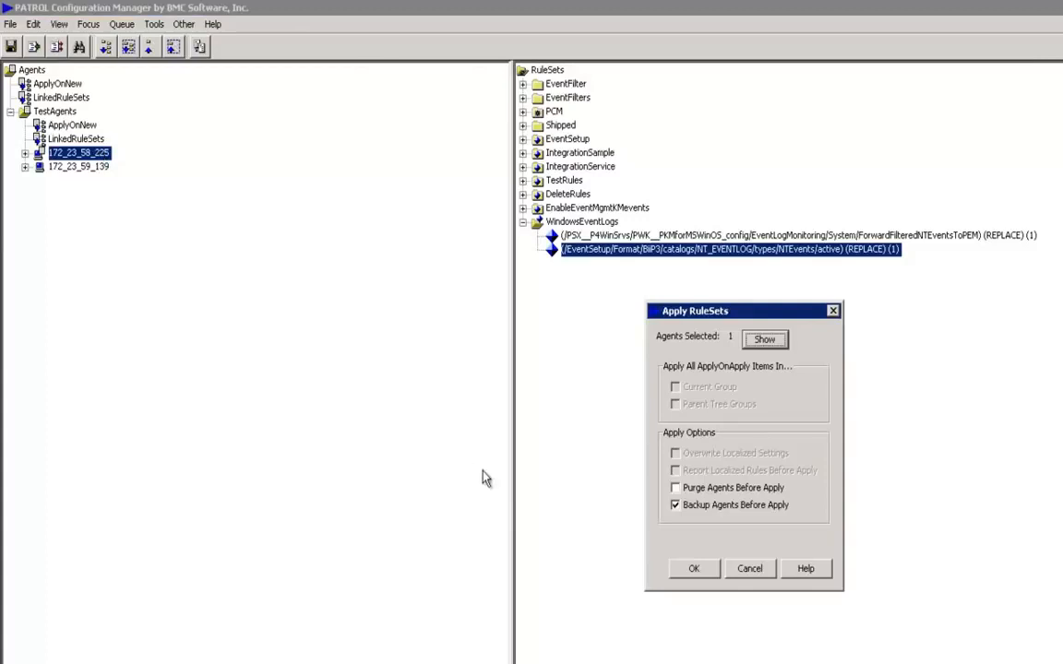
{"action": "left_click", "coordinate": [694, 568]}
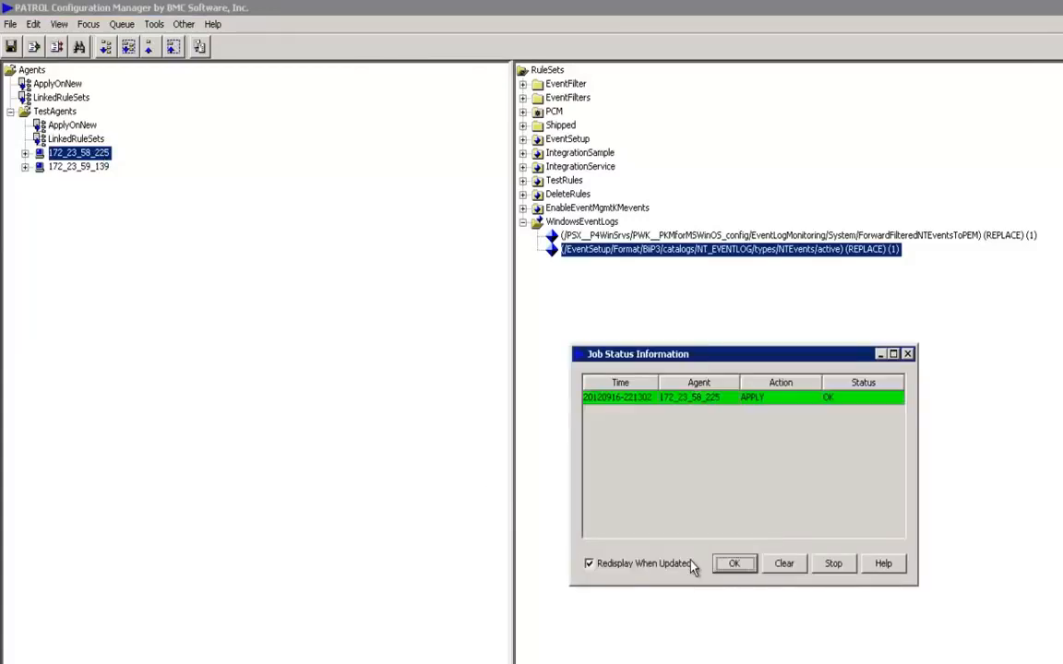
{"action": "left_click", "coordinate": [735, 564]}
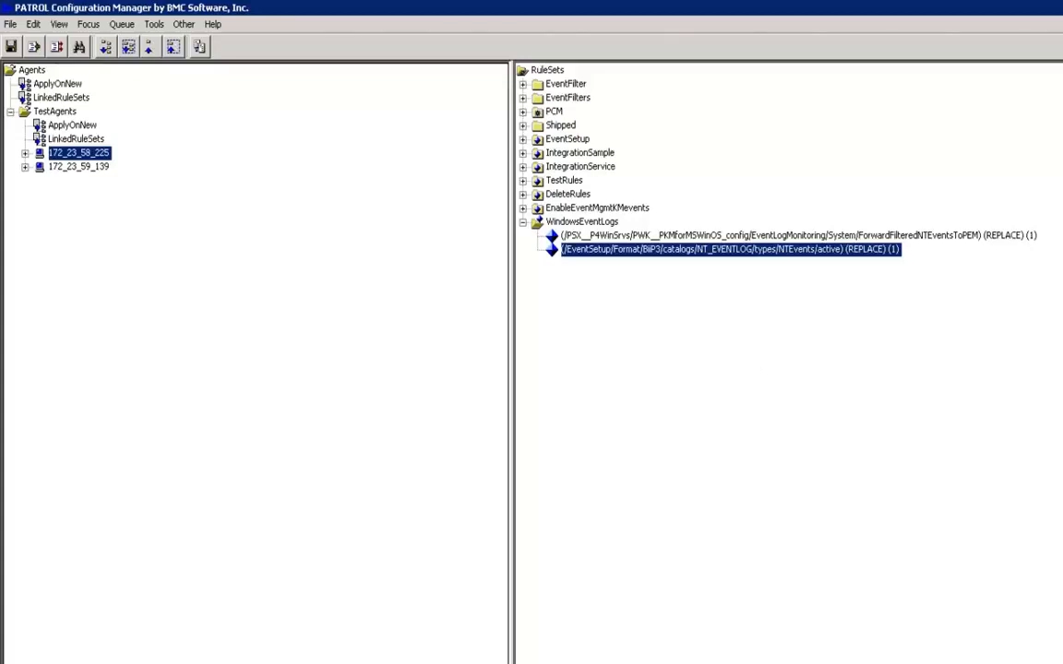
In Windows Services on the agent host, try to start the BMC Impact Integration for PATROL service to generate a System log event.
{"action": "mouse_move", "coordinate": [965, 6]}
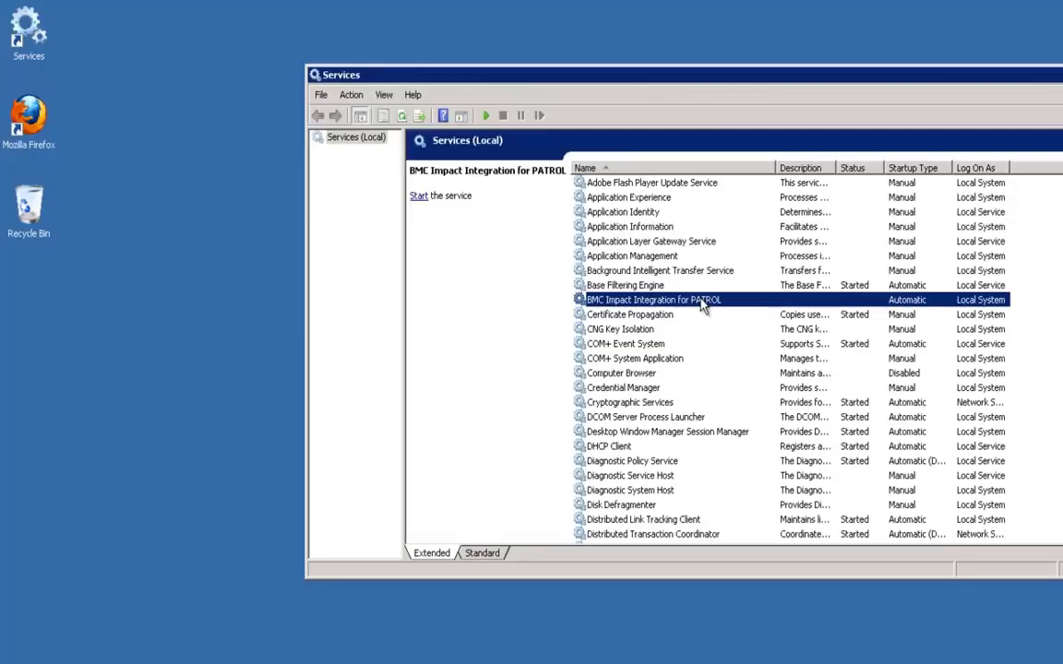
{"action": "right_click", "coordinate": [703, 303]}
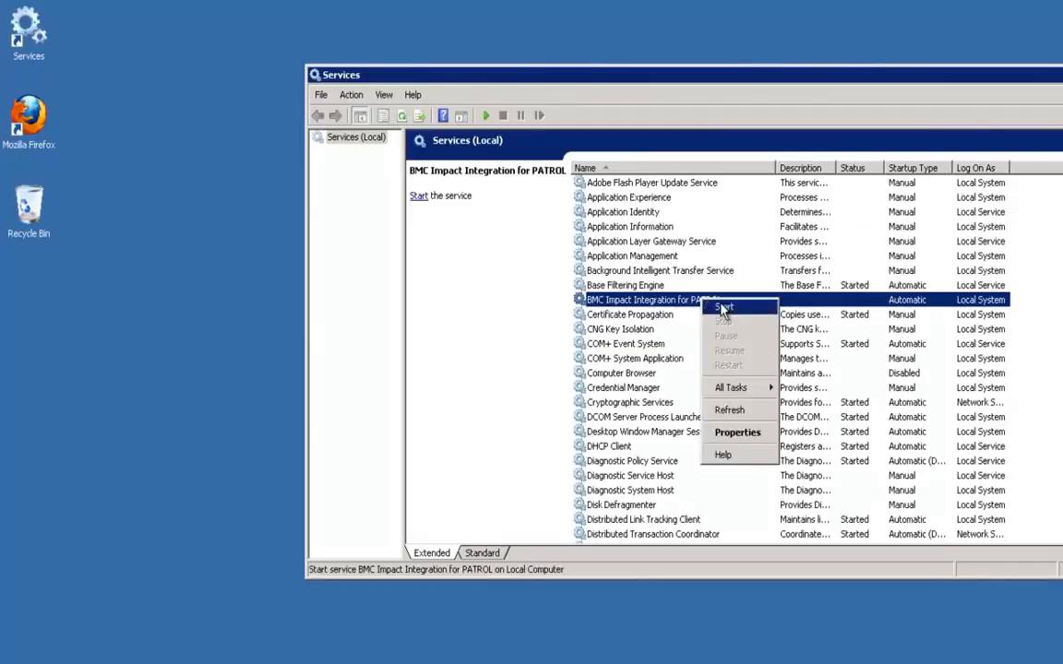
{"action": "left_click", "coordinate": [722, 309]}
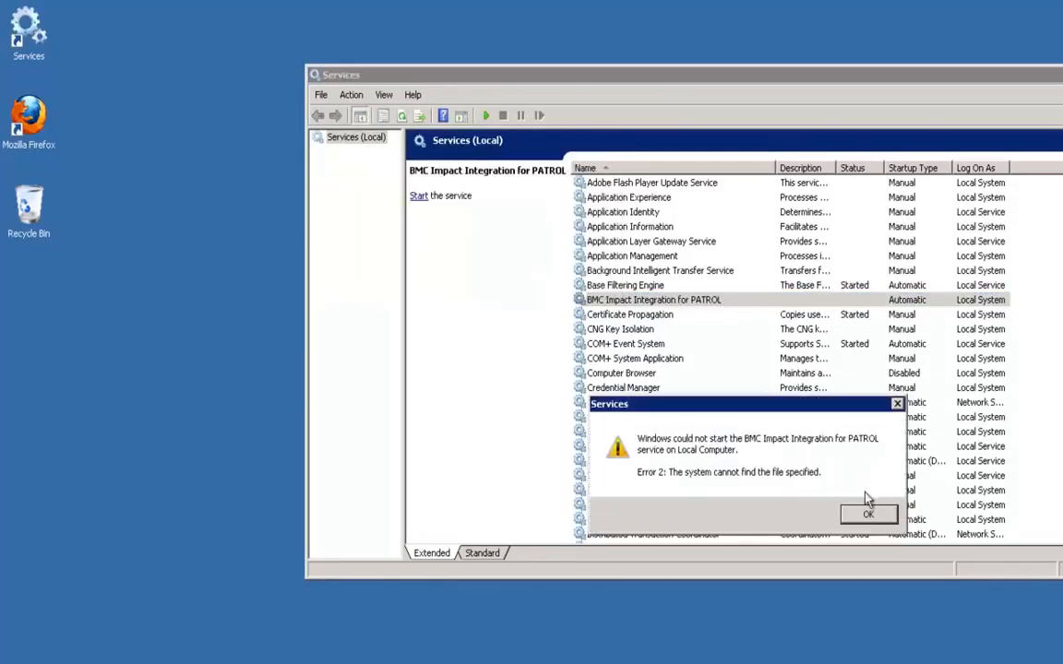
{"action": "left_click", "coordinate": [868, 516]}
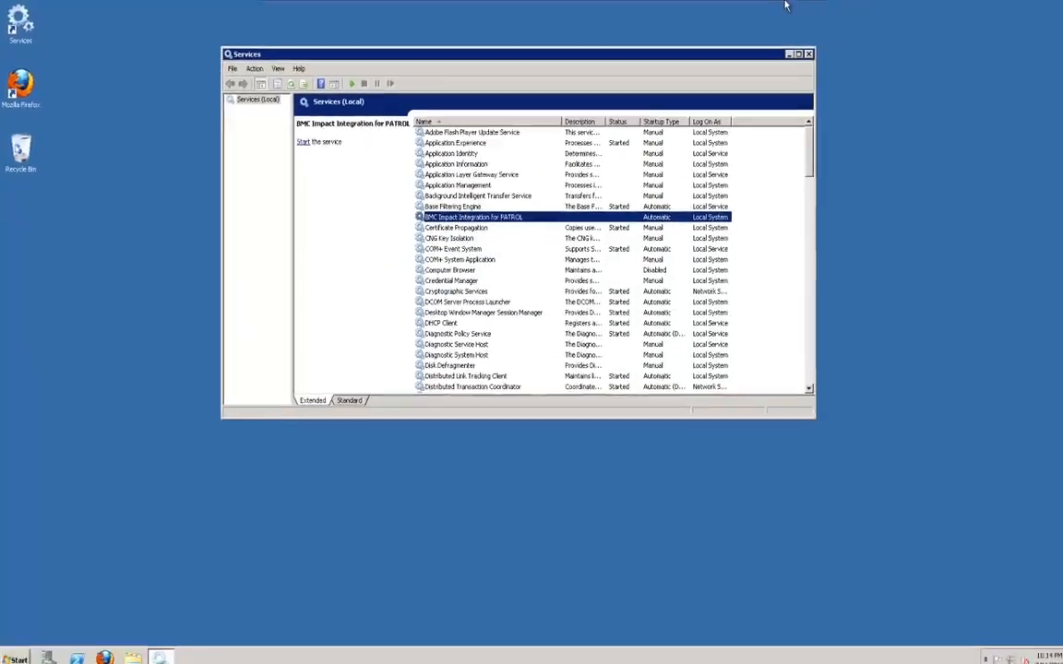
Switch to the 172.23.59.34 remote desktop session and refresh the BPPMIS1-HM event list in BMC ProactiveNet.
{"action": "left_click", "coordinate": [769, 10]}
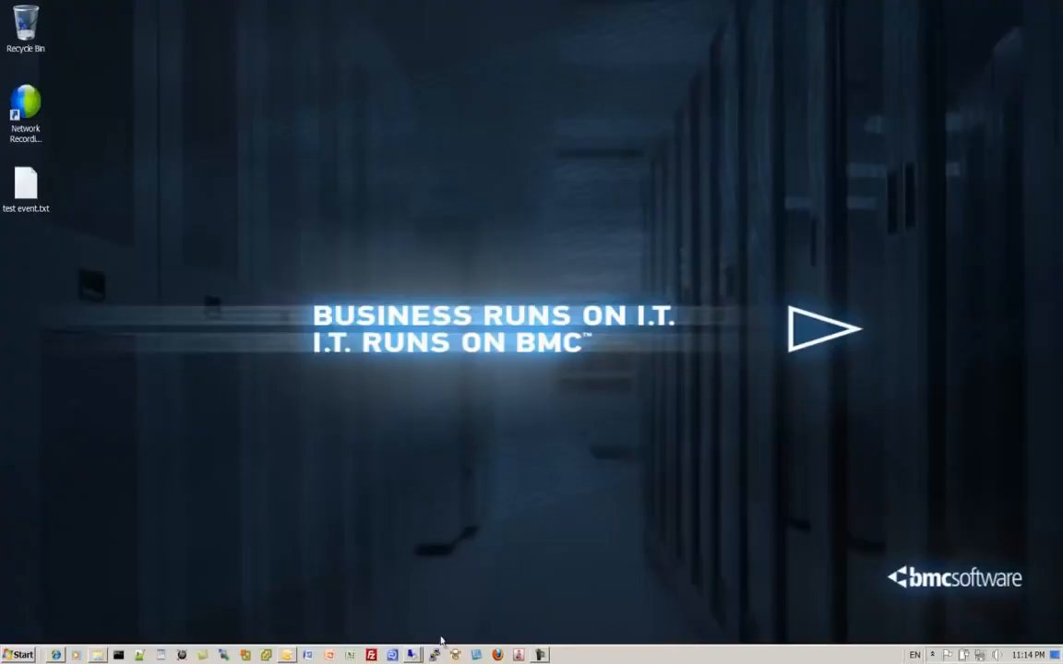
{"action": "left_click", "coordinate": [412, 655]}
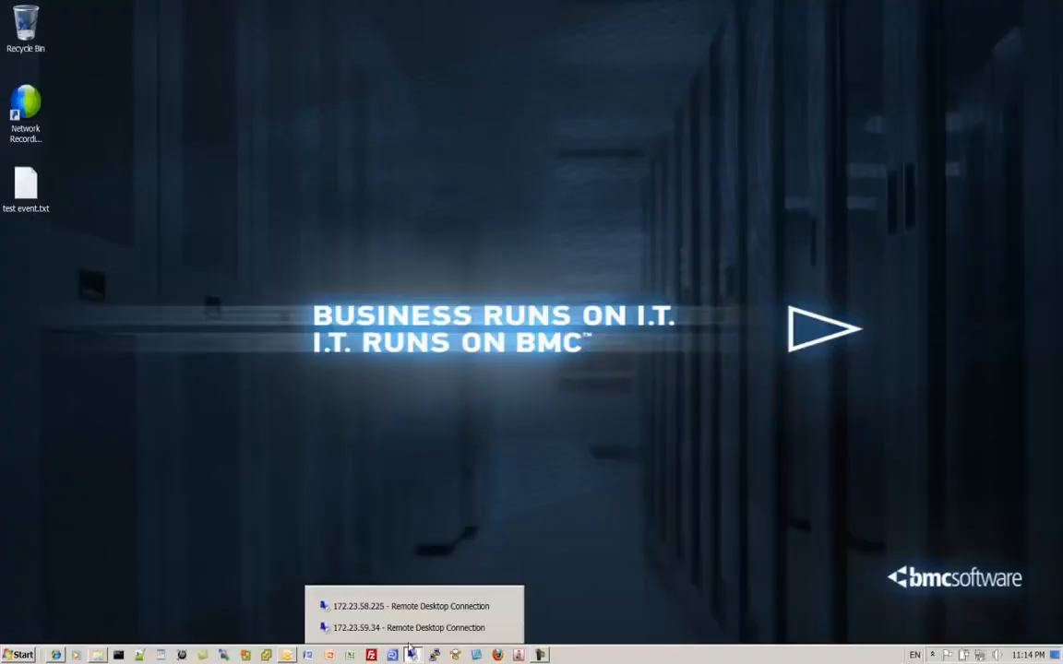
{"action": "left_click", "coordinate": [397, 627]}
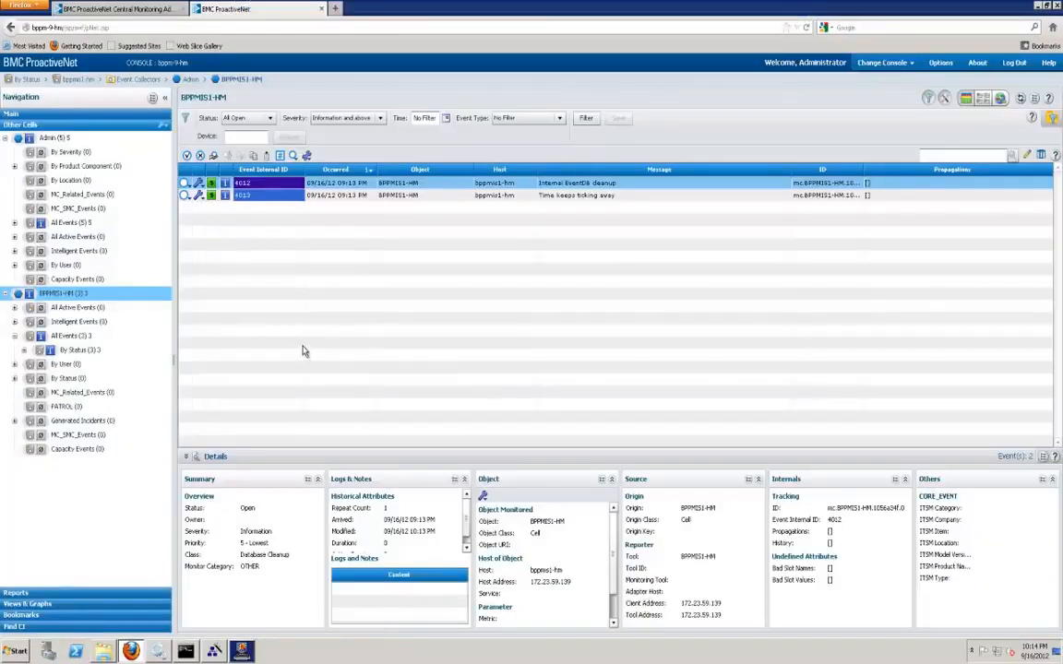
{"action": "left_click", "coordinate": [1020, 99]}
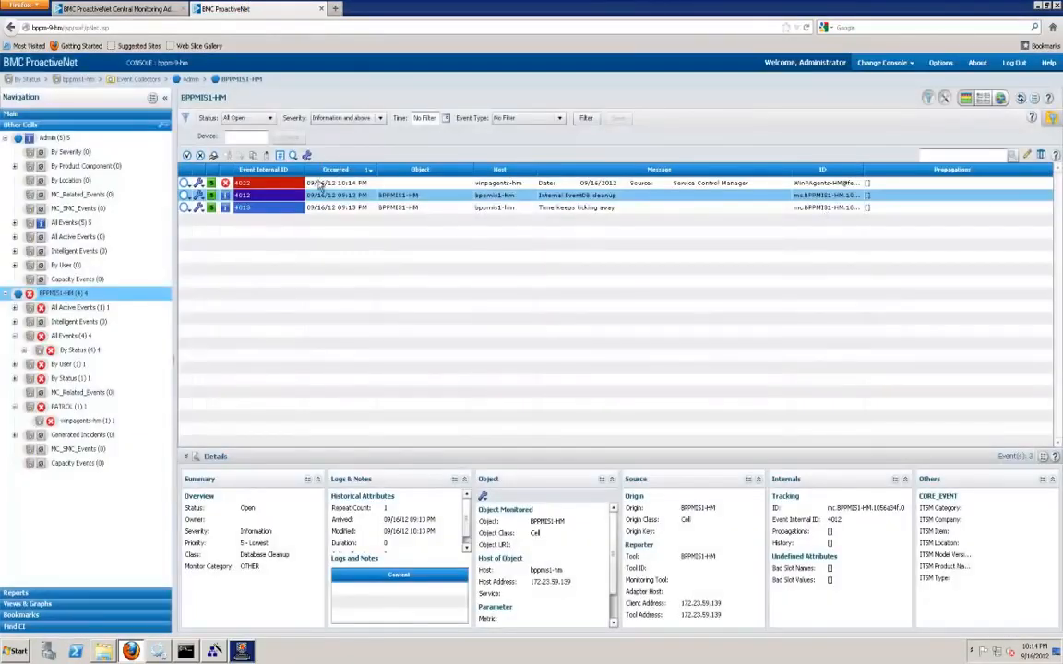
Expand the summary of the critical Service Control Manager event from winpagents-hm and read its full message, highlighting the error text.
{"action": "left_click", "coordinate": [329, 185]}
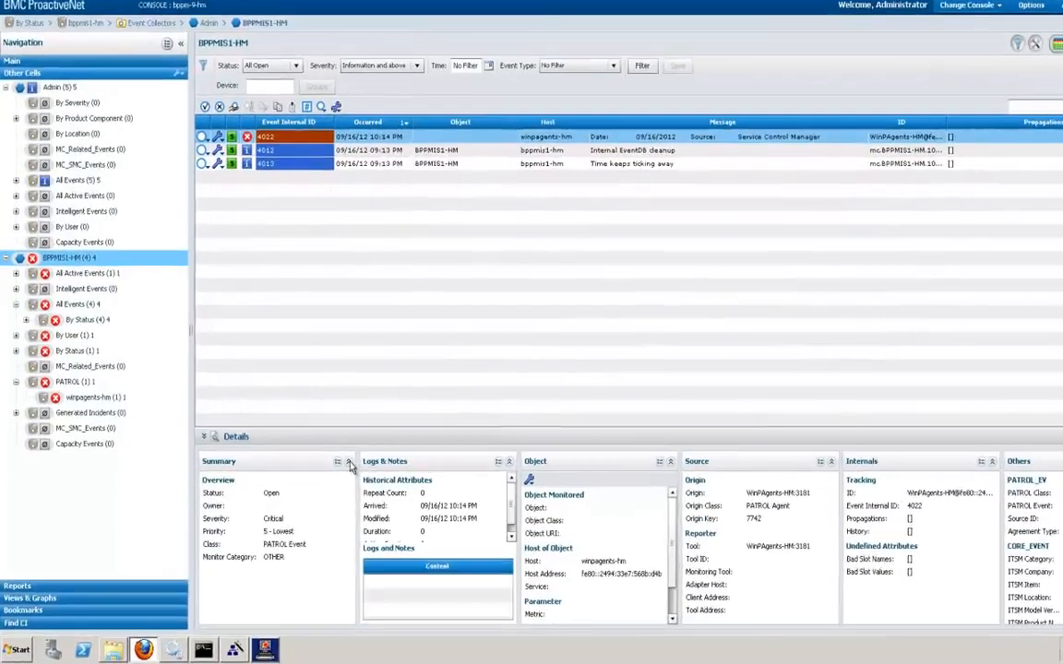
{"action": "left_click", "coordinate": [349, 463]}
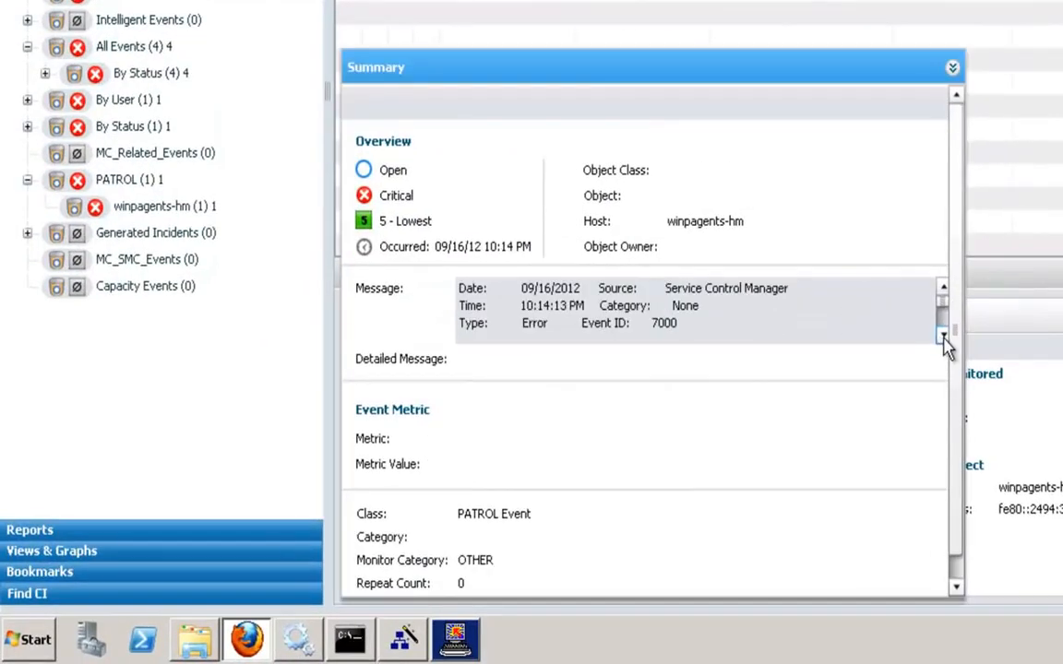
{"action": "left_click", "coordinate": [942, 337]}
{"action": "left_click", "coordinate": [942, 338]}
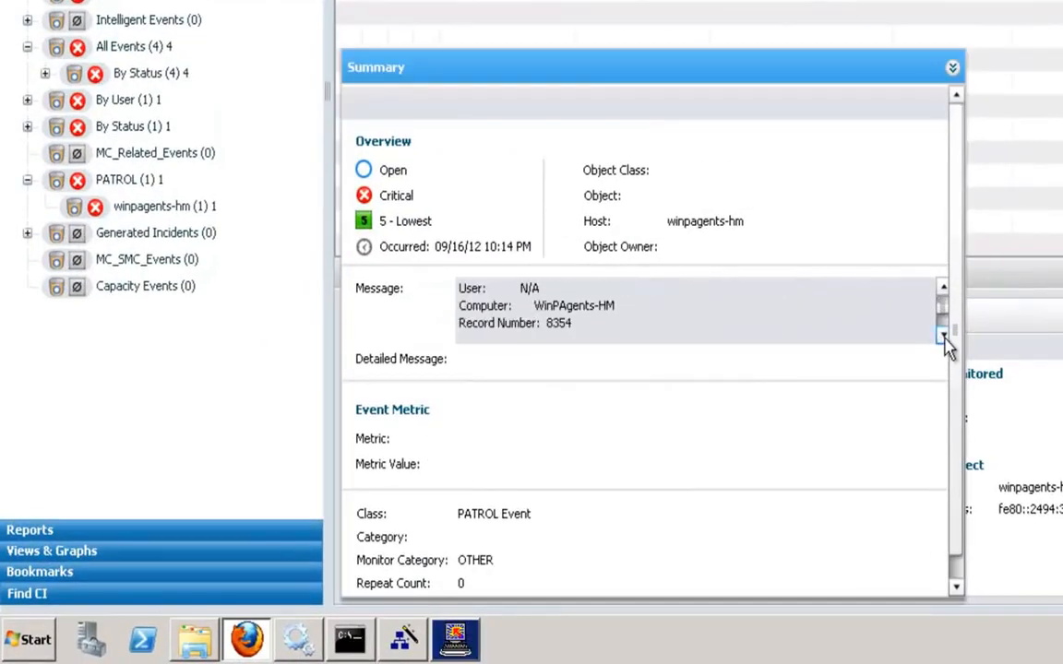
{"action": "left_click", "coordinate": [942, 337]}
{"action": "left_click", "coordinate": [942, 338]}
{"action": "left_click", "coordinate": [942, 338]}
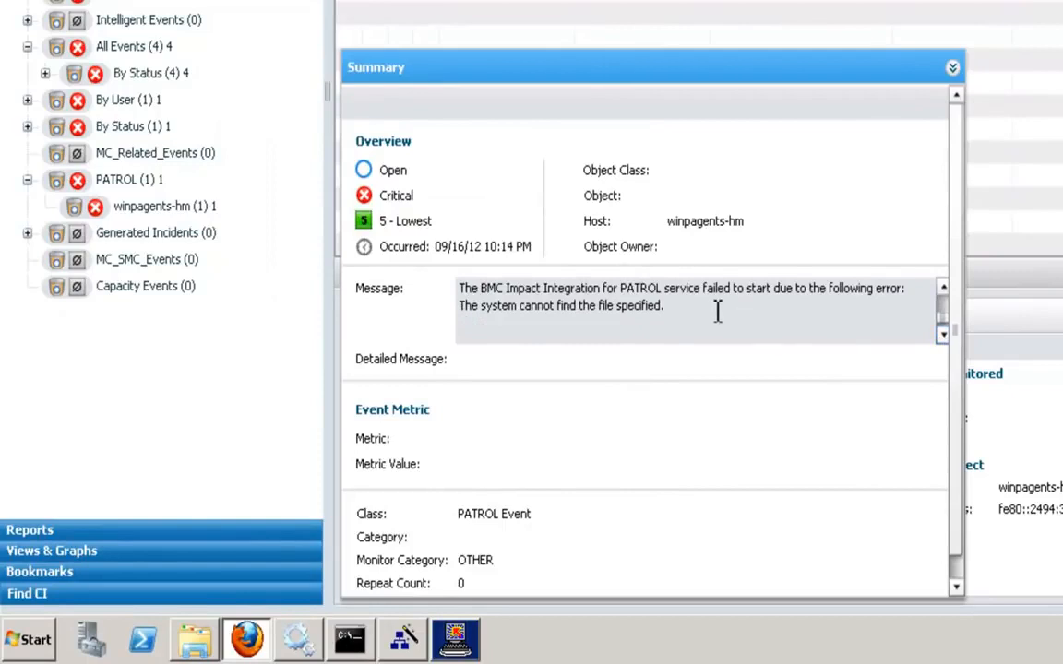
{"action": "left_click_drag", "start_coordinate": [668, 310], "coordinate": [451, 316]}
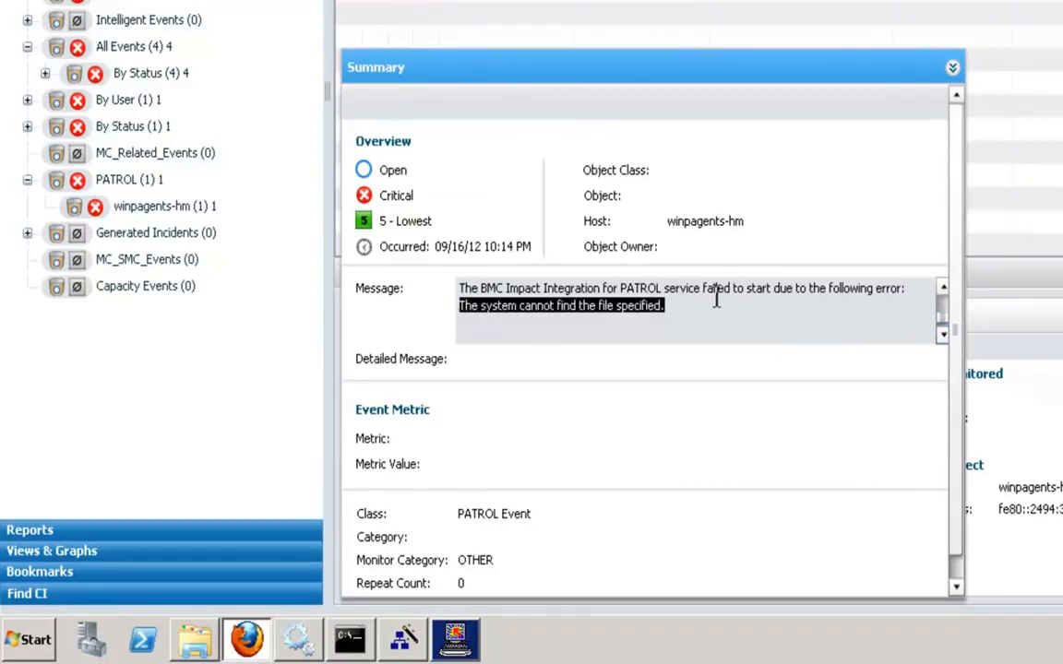